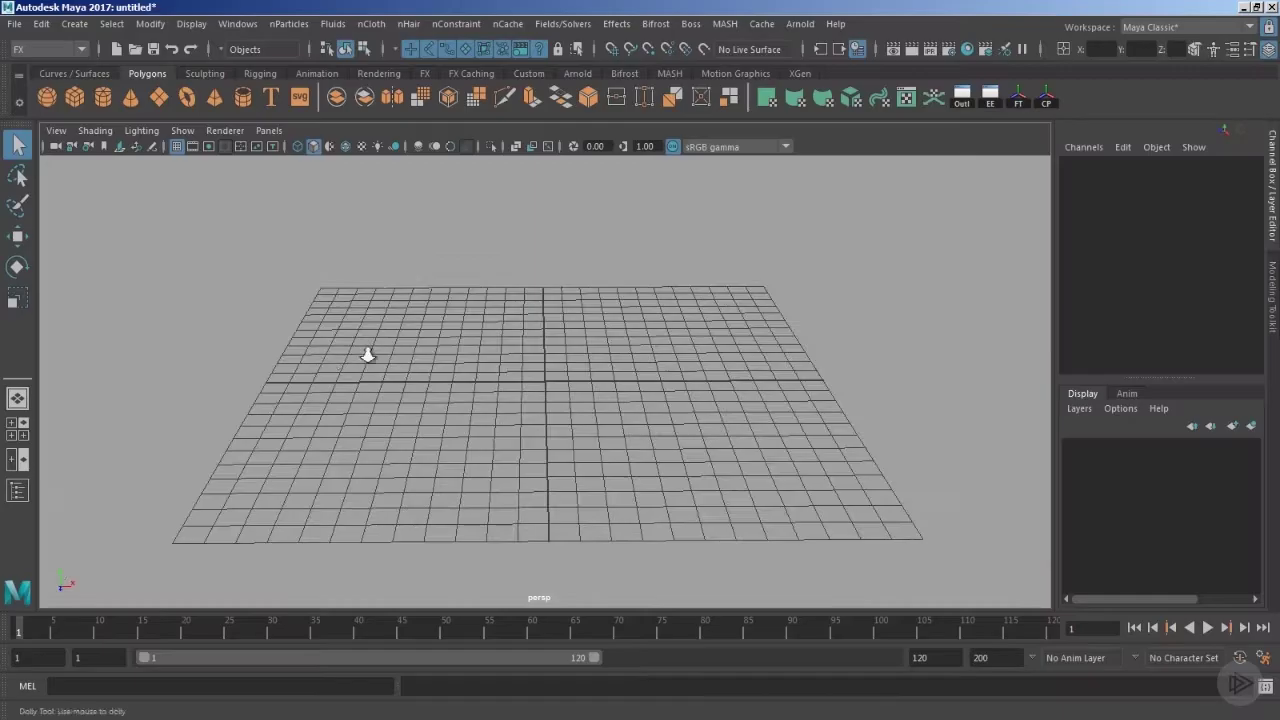
# Step: Zoom toward the grid and bring up the Time Slider playback preferences
pyautogui.keyDown('alt'); pyautogui.moveTo(366, 354); pyautogui.dragTo(540, 375, button='right'); pyautogui.keyUp('alt')
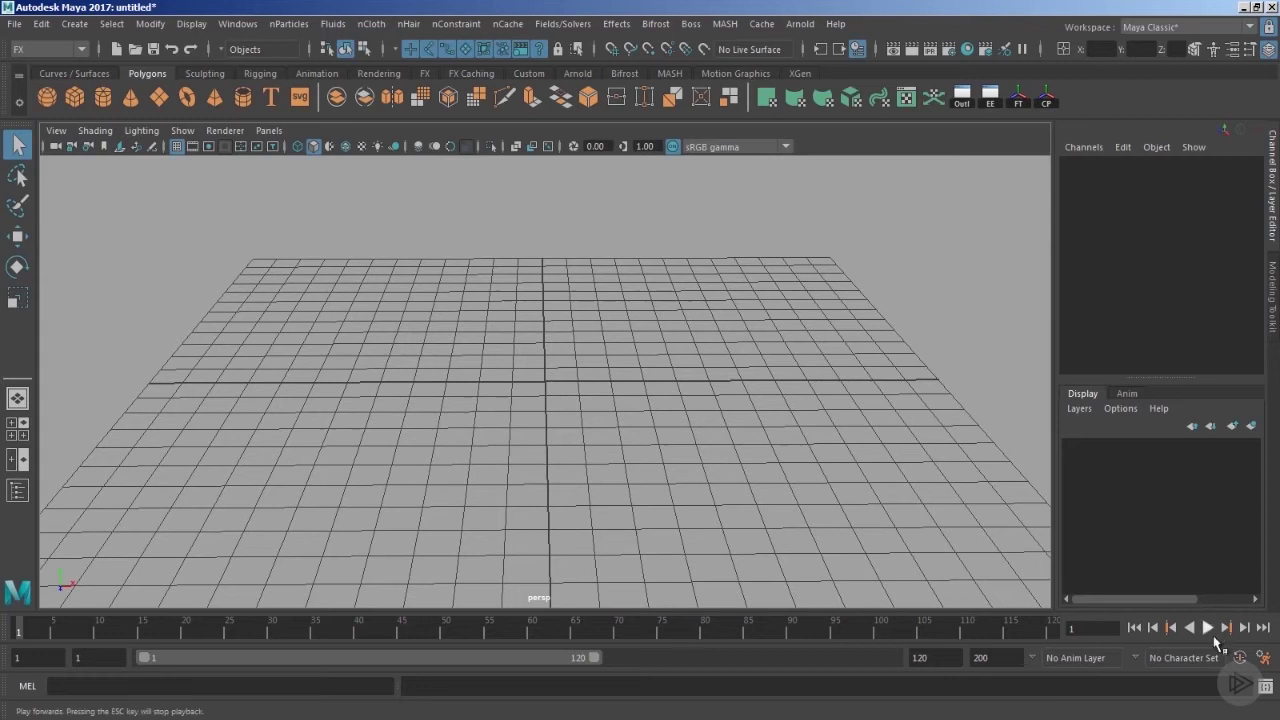
pyautogui.click(1262, 657)
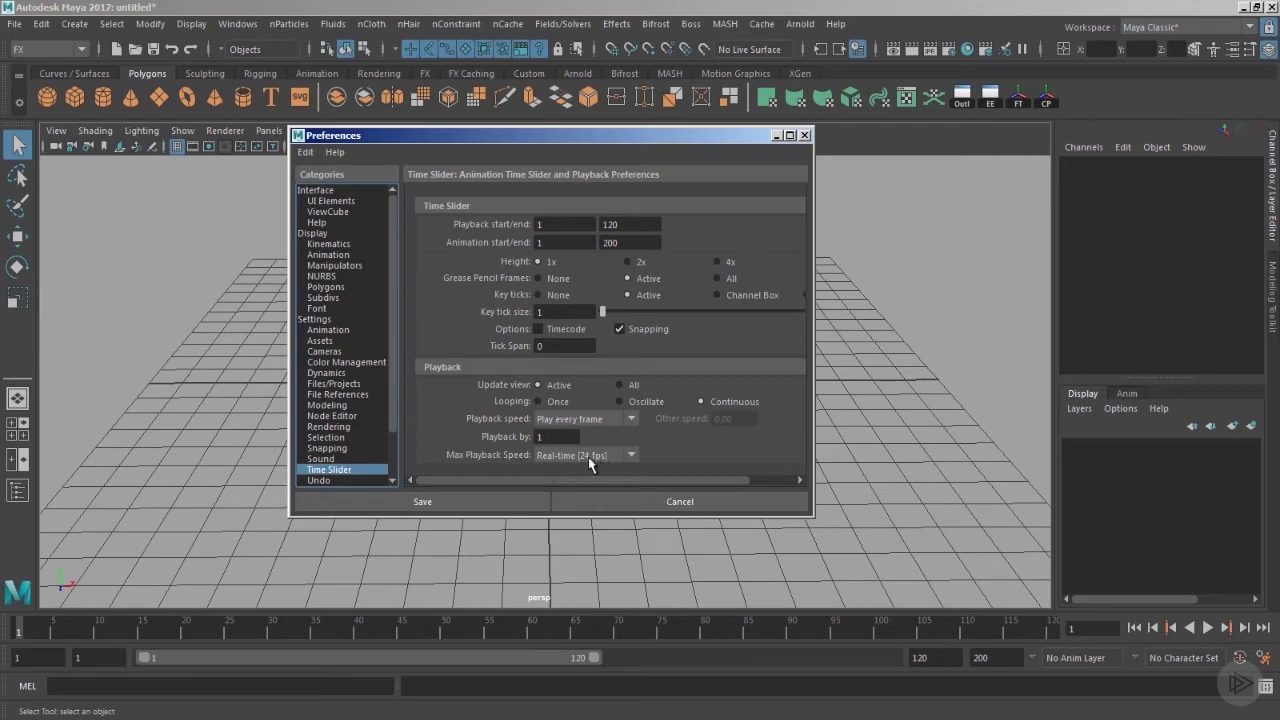
# Step: Save the playback preferences and close the Preferences window
pyautogui.click(471, 502)
pyautogui.scroll(-5, 518, 429)
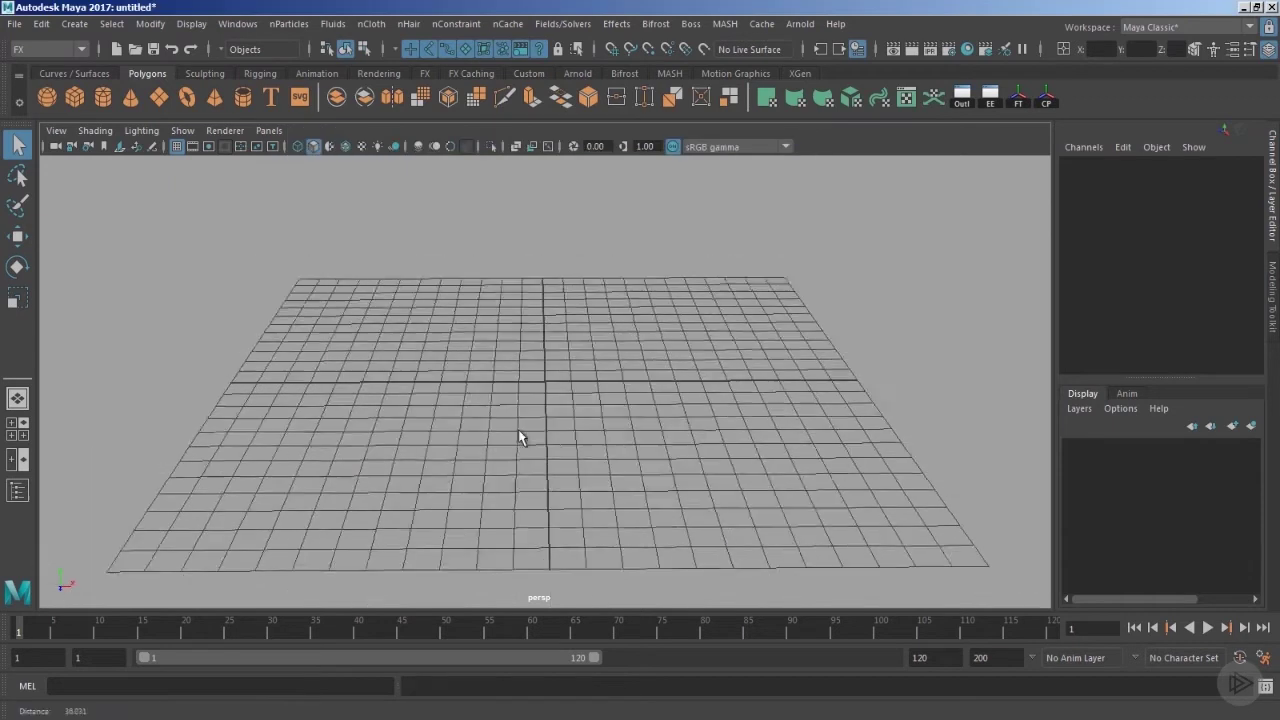
pyautogui.scroll(3, 549, 431)
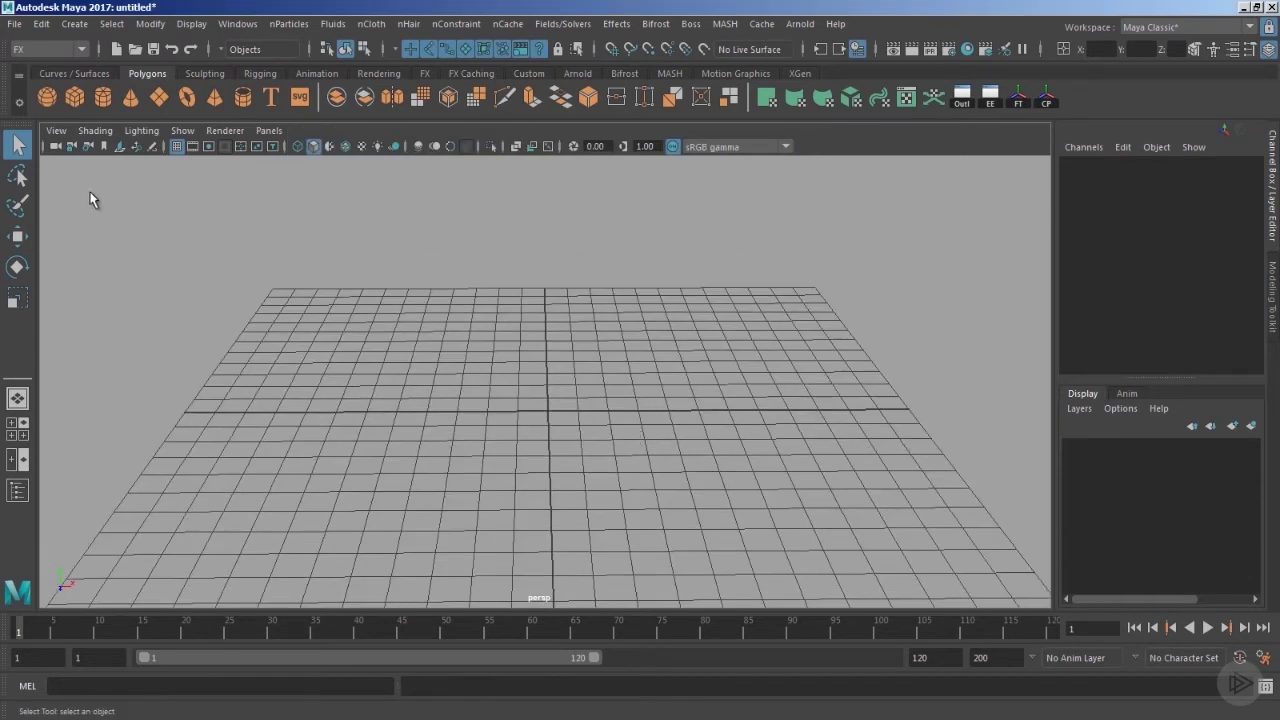
# Step: Use a two-pane layout with the Outliner on the left and a widened perspective view
pyautogui.click(17, 459)
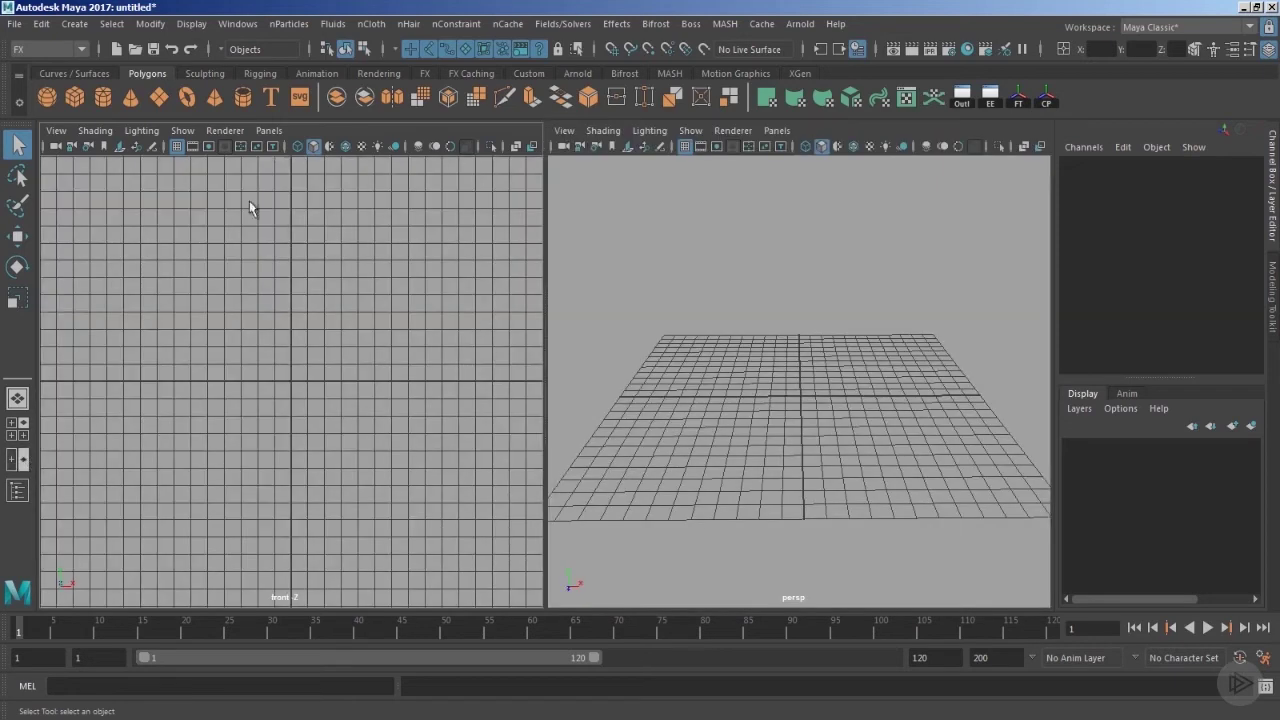
pyautogui.click(272, 131)
pyautogui.moveTo(287, 215)
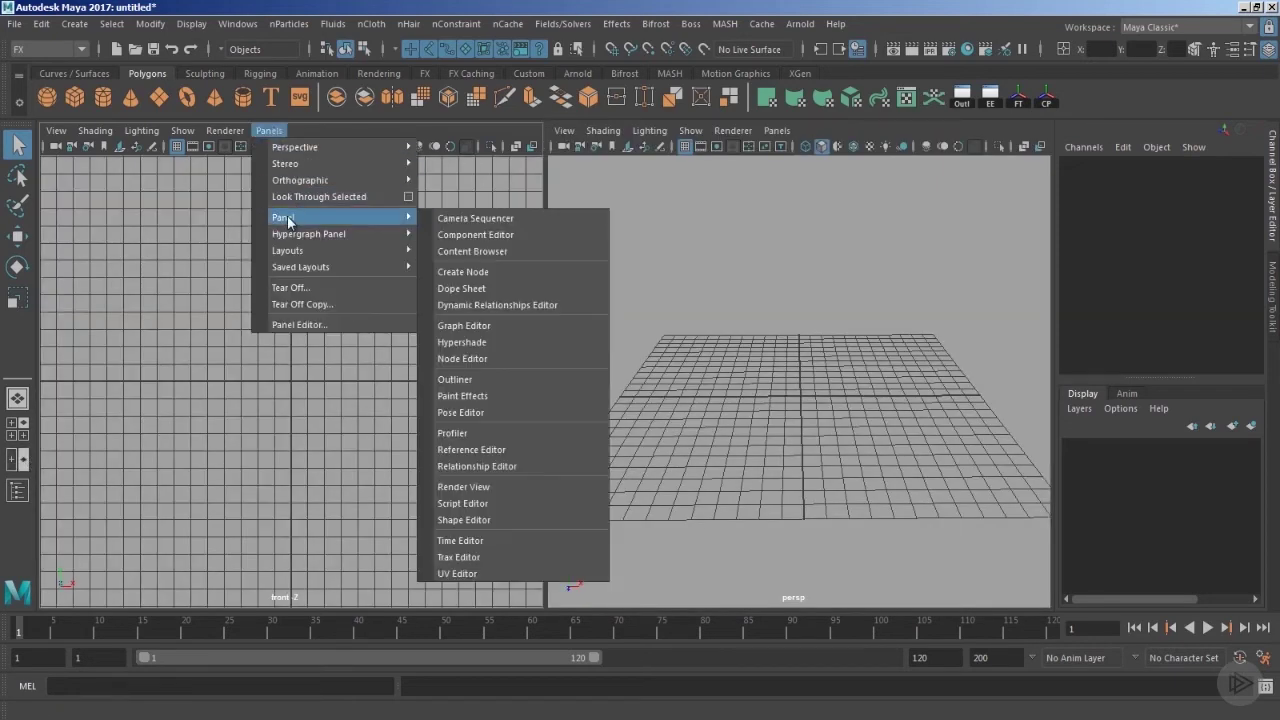
pyautogui.click(479, 379)
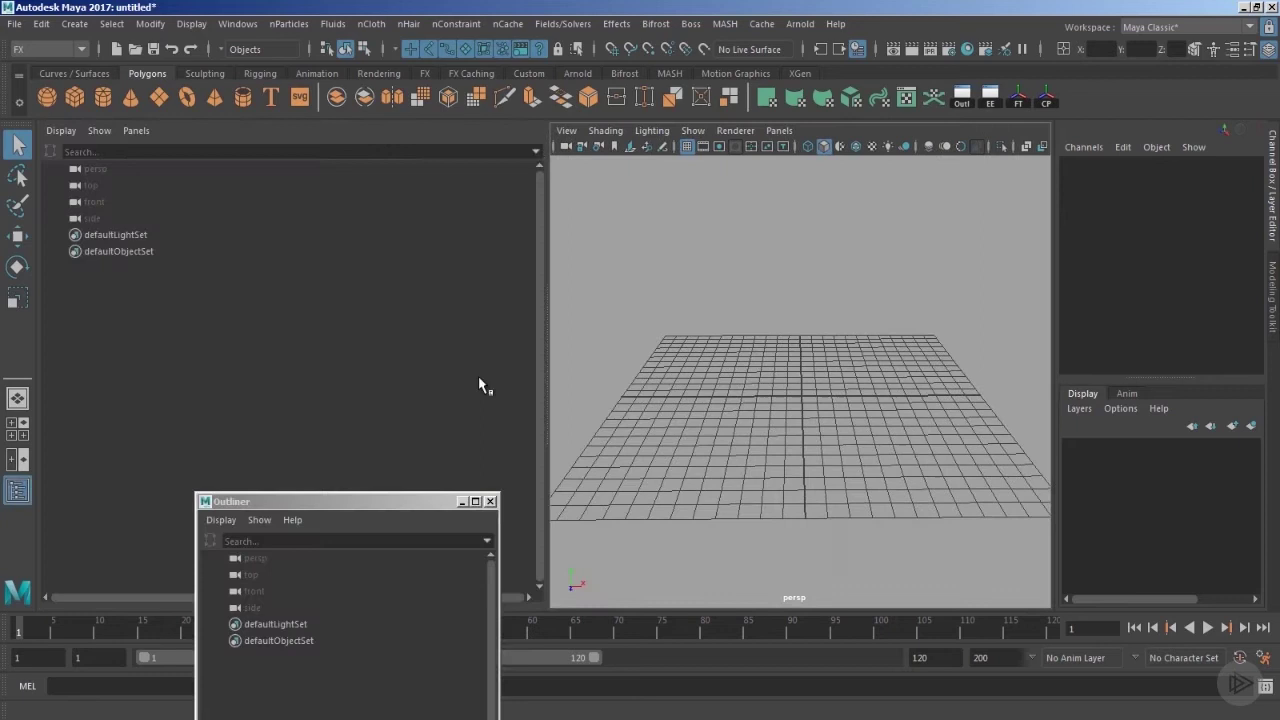
pyautogui.click(490, 501)
pyautogui.moveTo(550, 441); pyautogui.dragTo(200, 422)
# Step: Zoom the perspective view and switch to the FX menu set
pyautogui.scroll(-3, 571, 354)
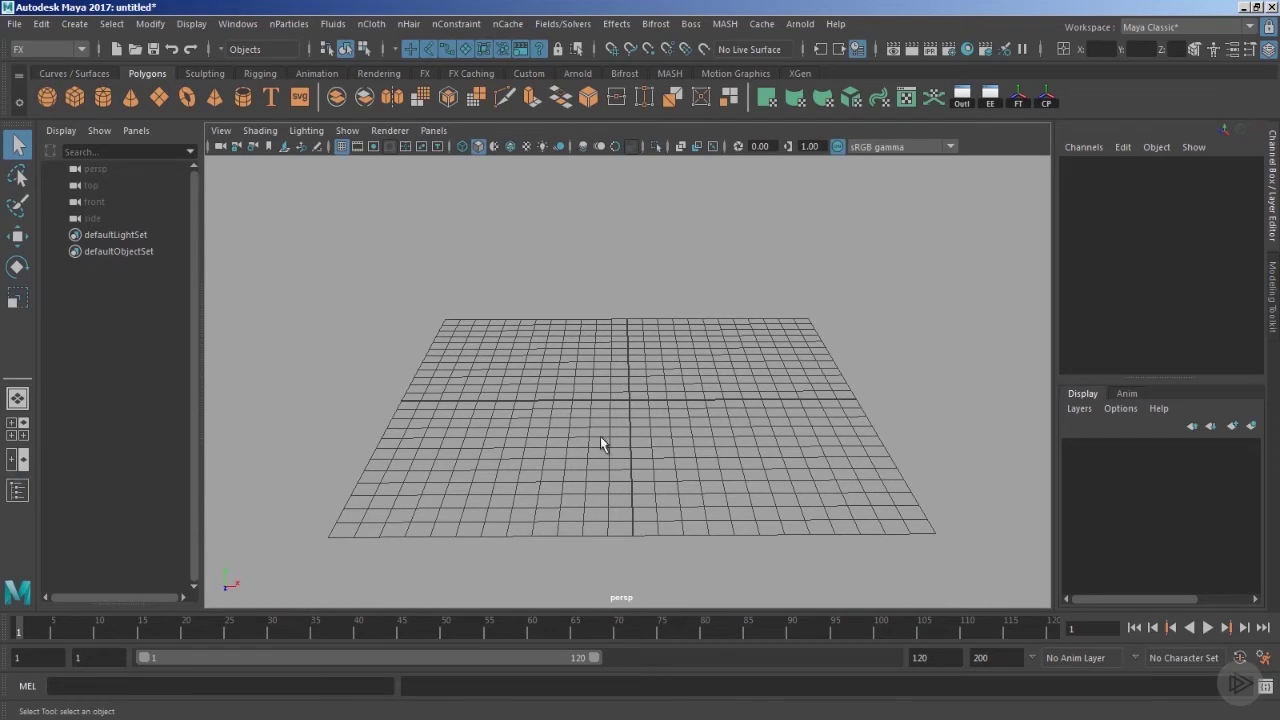
pyautogui.scroll(5, 560, 403)
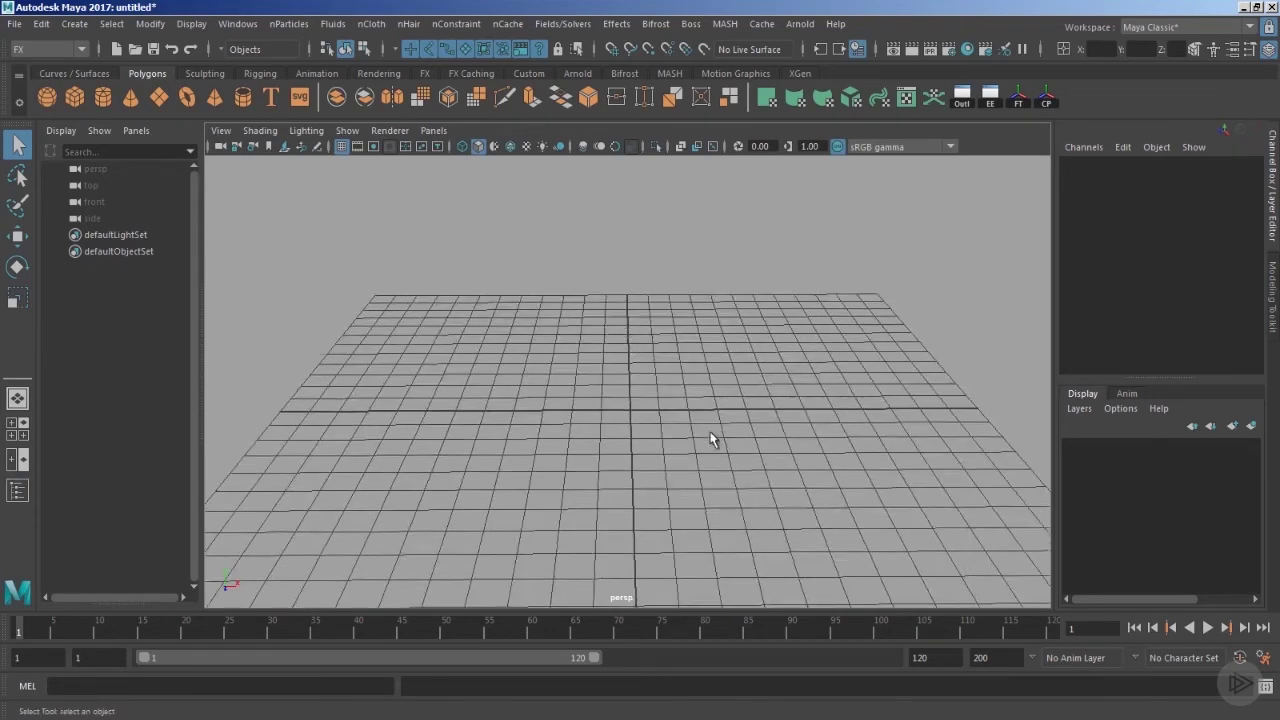
pyautogui.scroll(2, 649, 411)
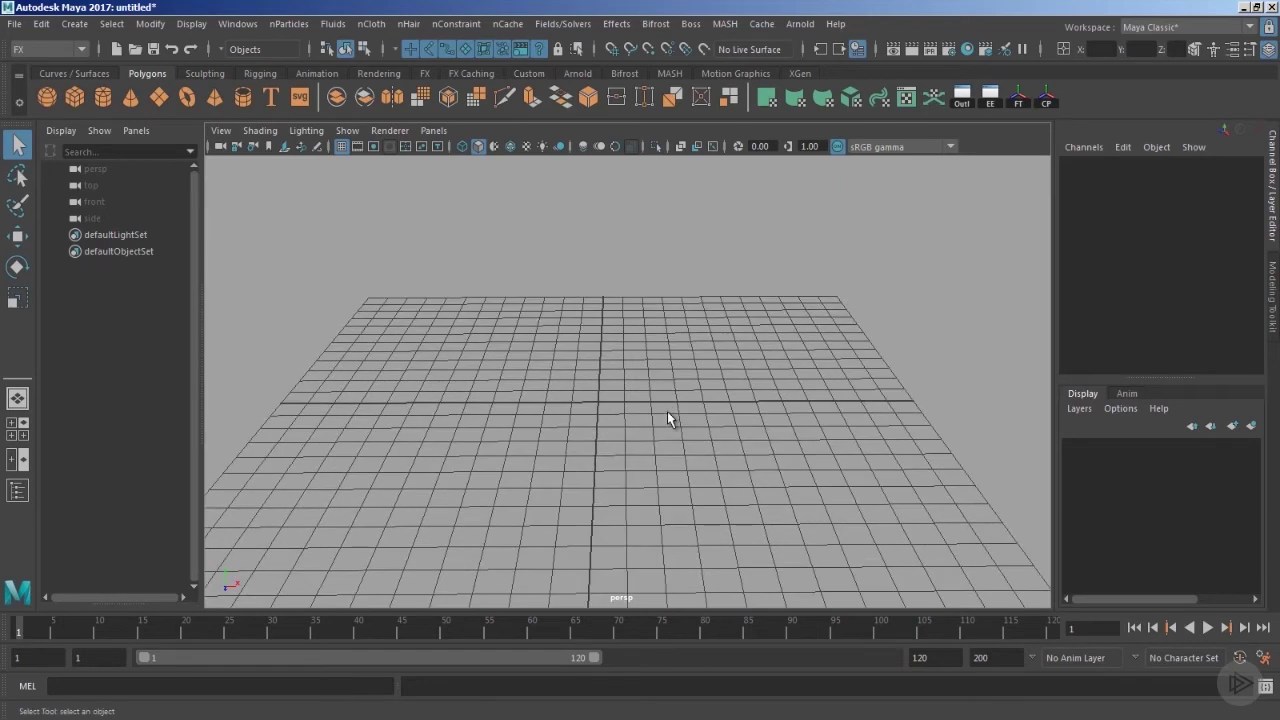
pyautogui.click(52, 46)
# Step: Create an Omni nParticle emitter with Create Emitter options reset to defaults
pyautogui.click(38, 54)
pyautogui.click(287, 24)
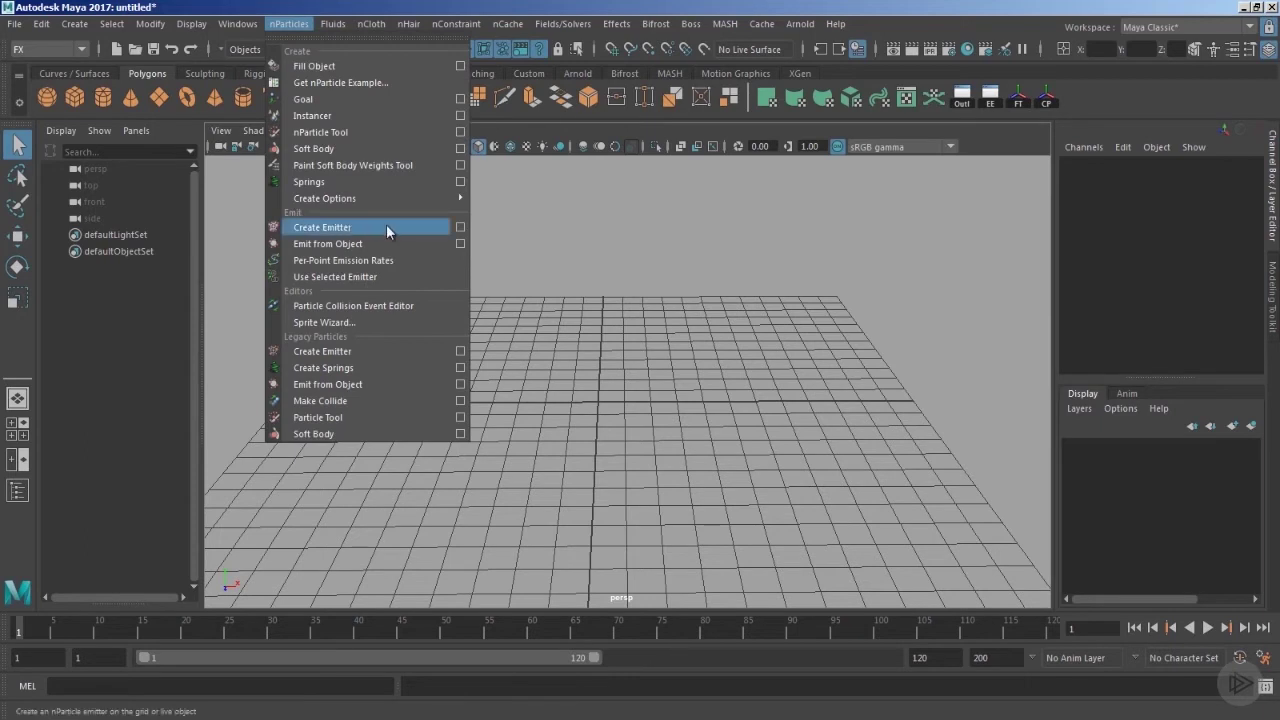
pyautogui.click(461, 229)
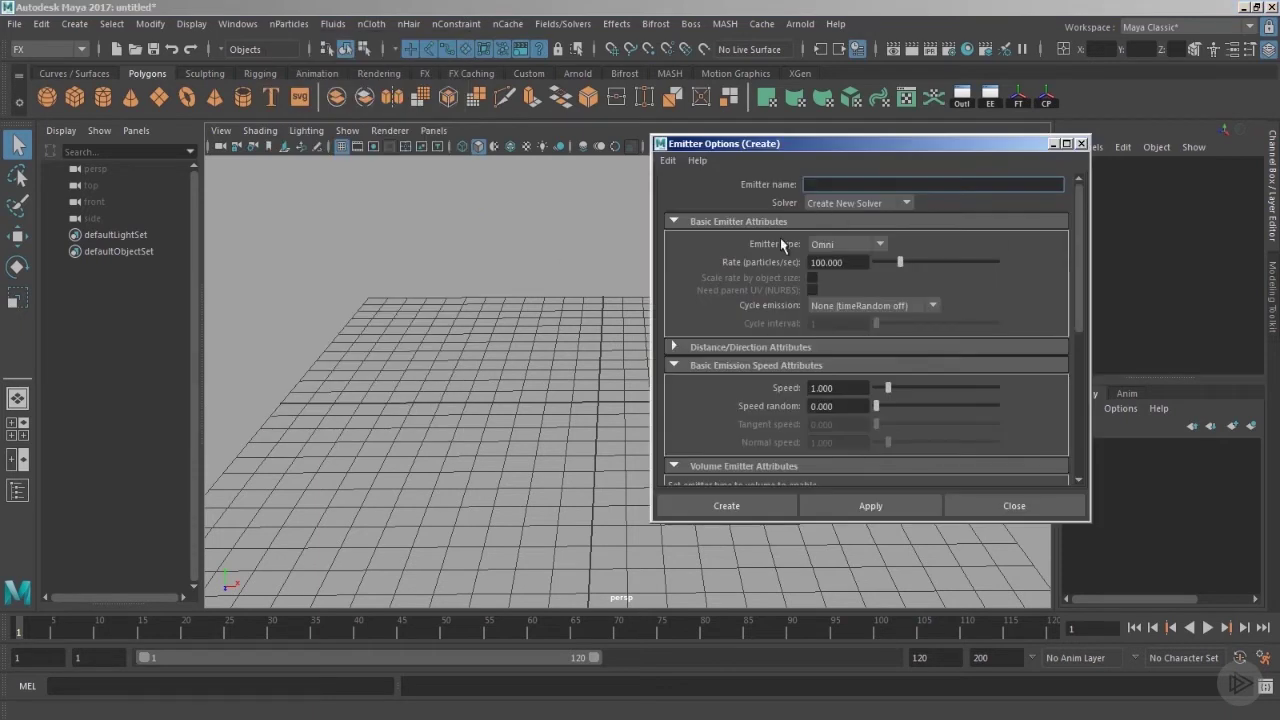
pyautogui.click(668, 161)
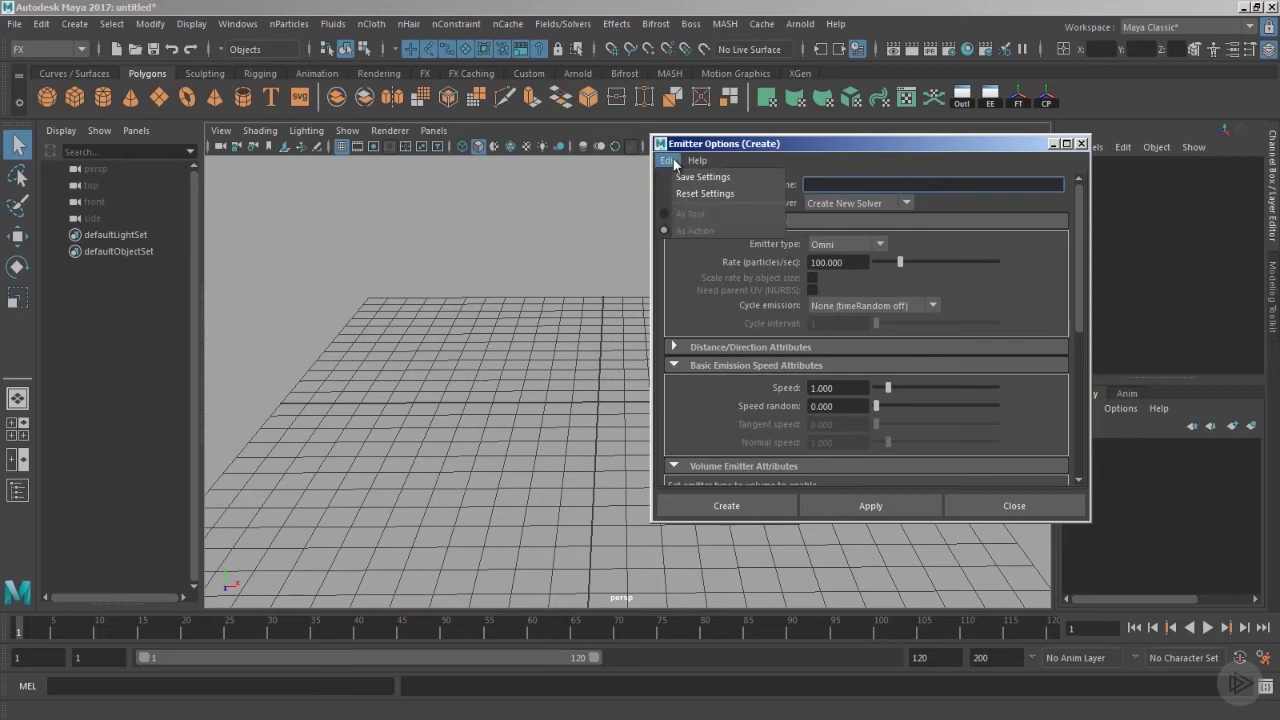
pyautogui.click(726, 193)
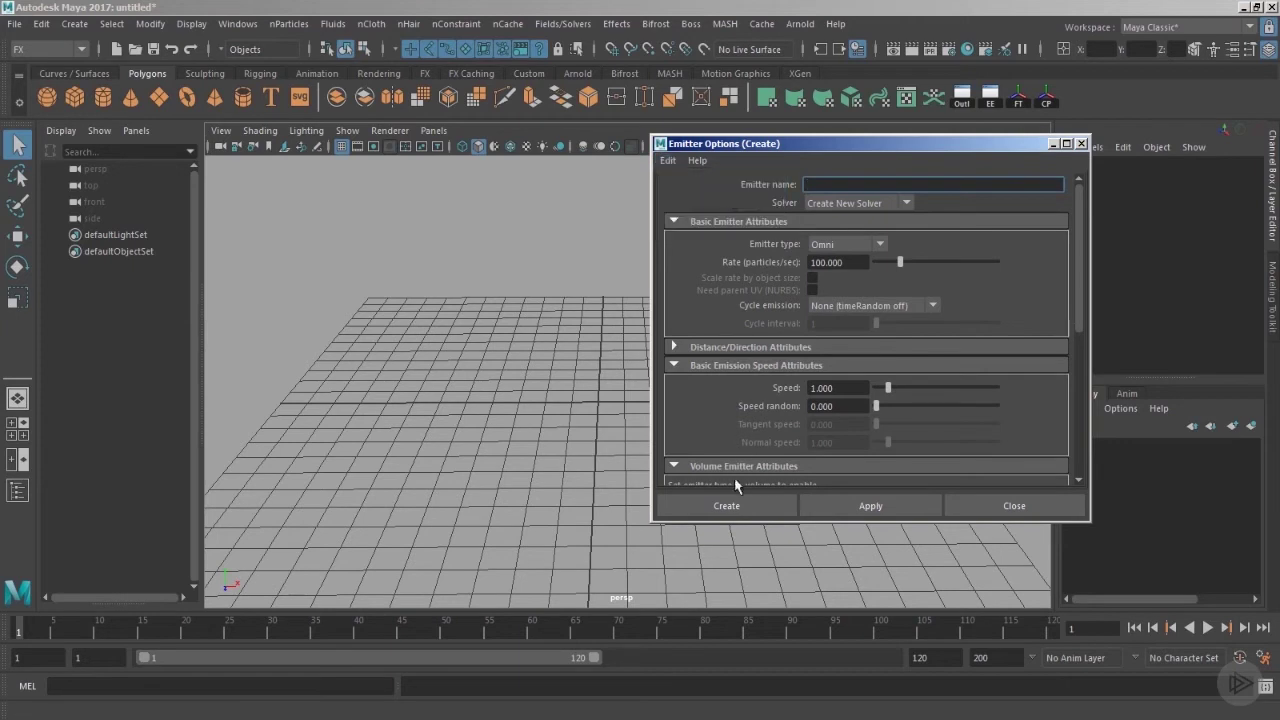
pyautogui.click(726, 505)
pyautogui.keyDown('alt'); pyautogui.moveTo(661, 440); pyautogui.dragTo(666, 463, button='middle'); pyautogui.keyUp('alt')
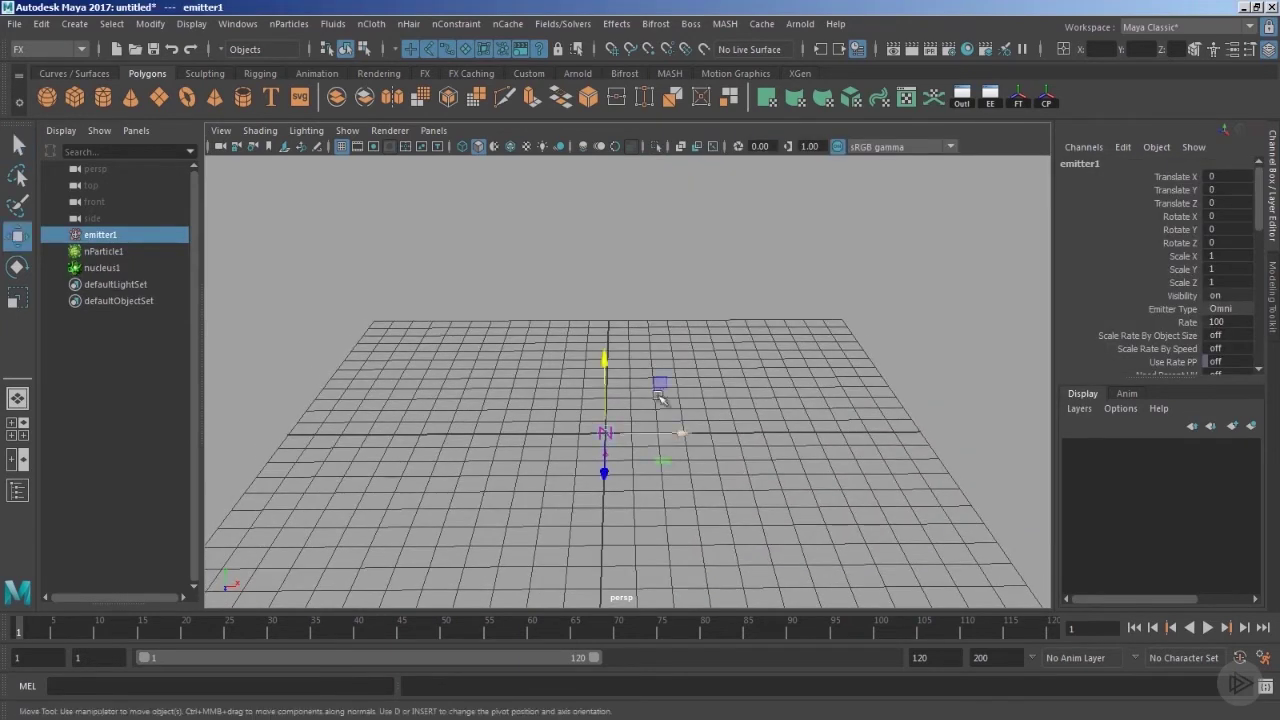
pyautogui.press('w')
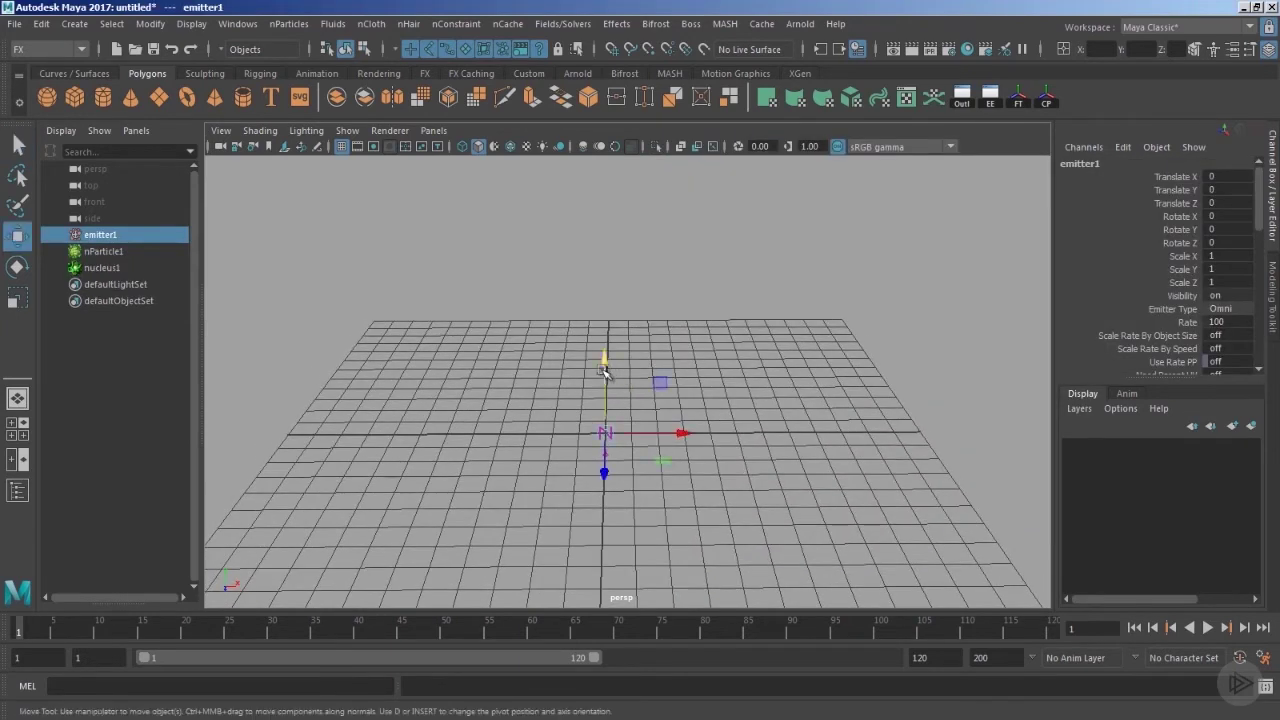
pyautogui.click(106, 253)
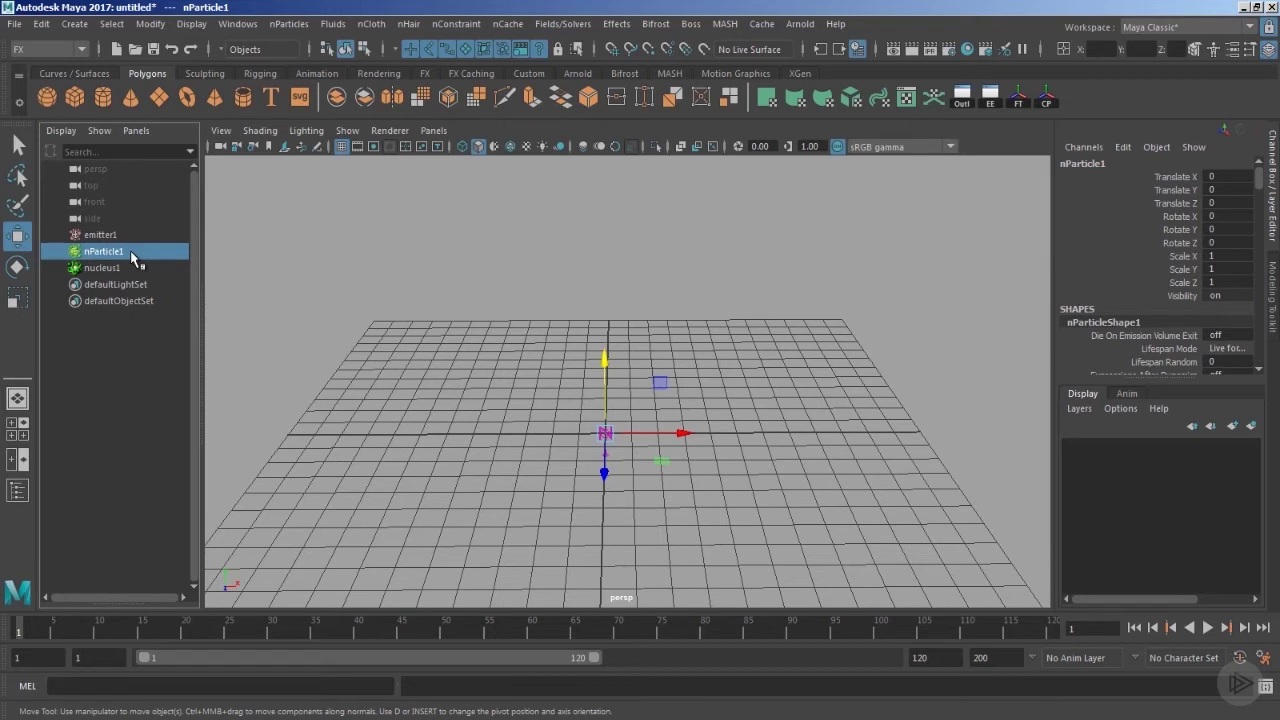
pyautogui.click(108, 269)
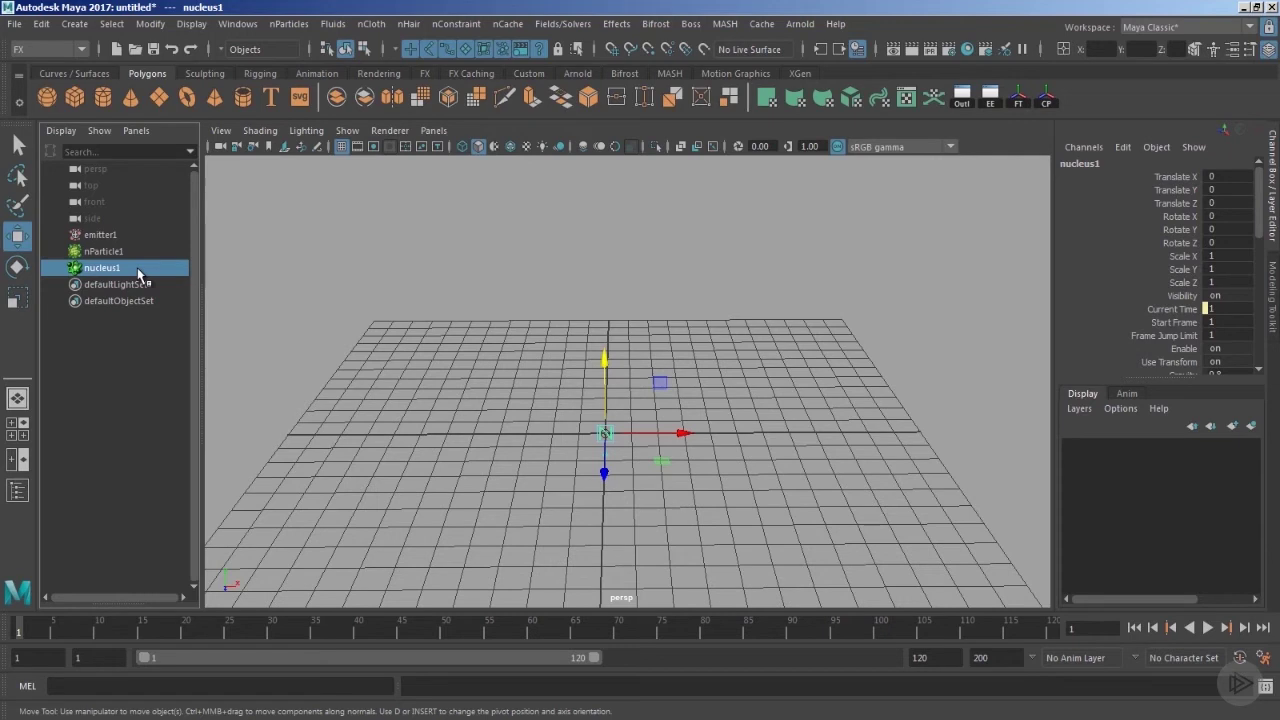
# Step: Lift emitter1 to Translate Y 9.842 and open its Attribute Editor with Ctrl+A
pyautogui.keyDown('alt'); pyautogui.moveTo(365, 446); pyautogui.dragTo(368, 468, button='middle'); pyautogui.keyUp('alt')
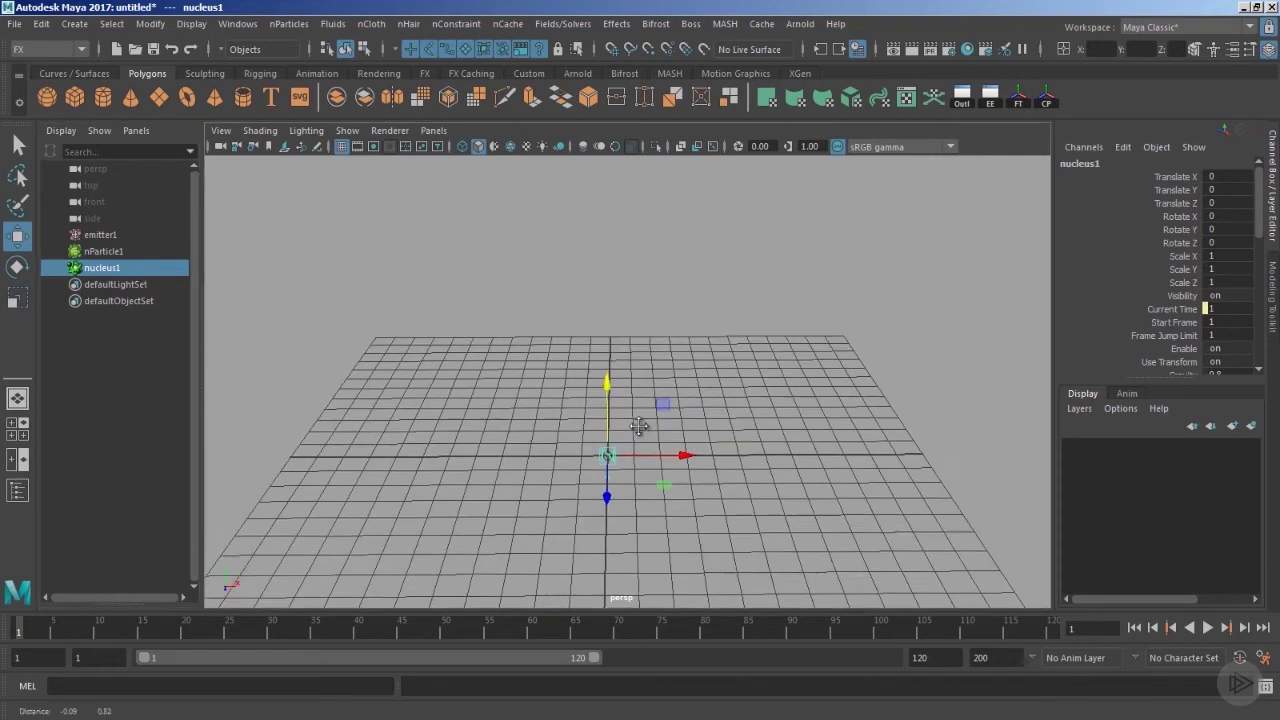
pyautogui.click(106, 236)
pyautogui.keyDown('alt'); pyautogui.moveTo(566, 406); pyautogui.dragTo(609, 429, button='middle'); pyautogui.keyUp('alt')
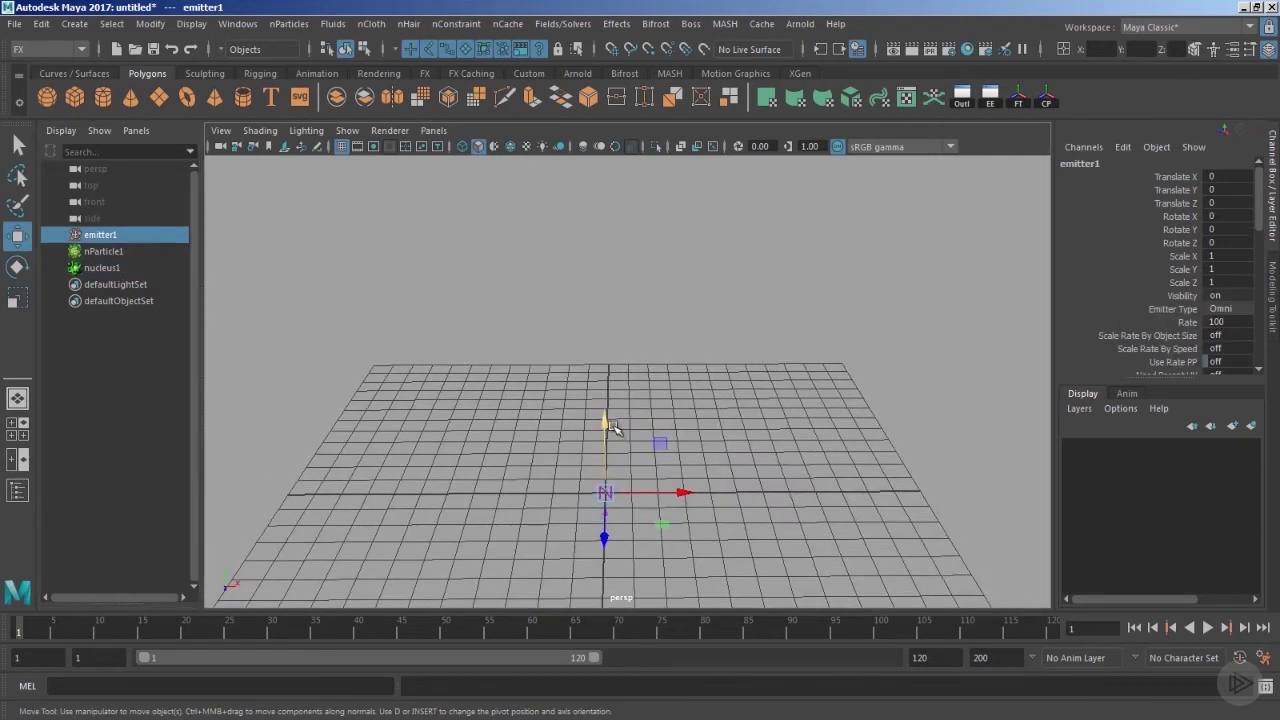
pyautogui.moveTo(606, 423); pyautogui.dragTo(583, 147)
pyautogui.keyDown('alt'); pyautogui.moveTo(706, 354); pyautogui.dragTo(711, 400); pyautogui.keyUp('alt')
pyautogui.keyDown('alt'); pyautogui.moveTo(749, 476); pyautogui.dragTo(774, 457); pyautogui.keyUp('alt')
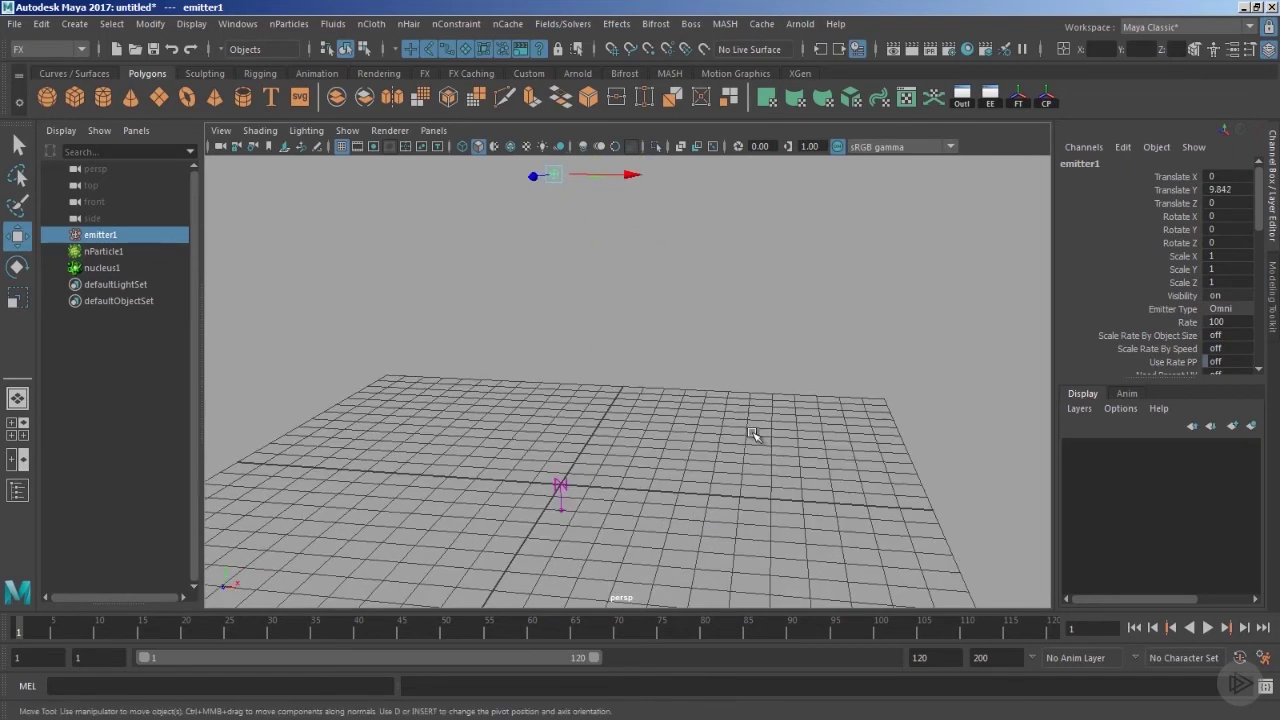
pyautogui.hotkey('ctrl', 'a')
pyautogui.moveTo(900, 146); pyautogui.dragTo(830, 116)
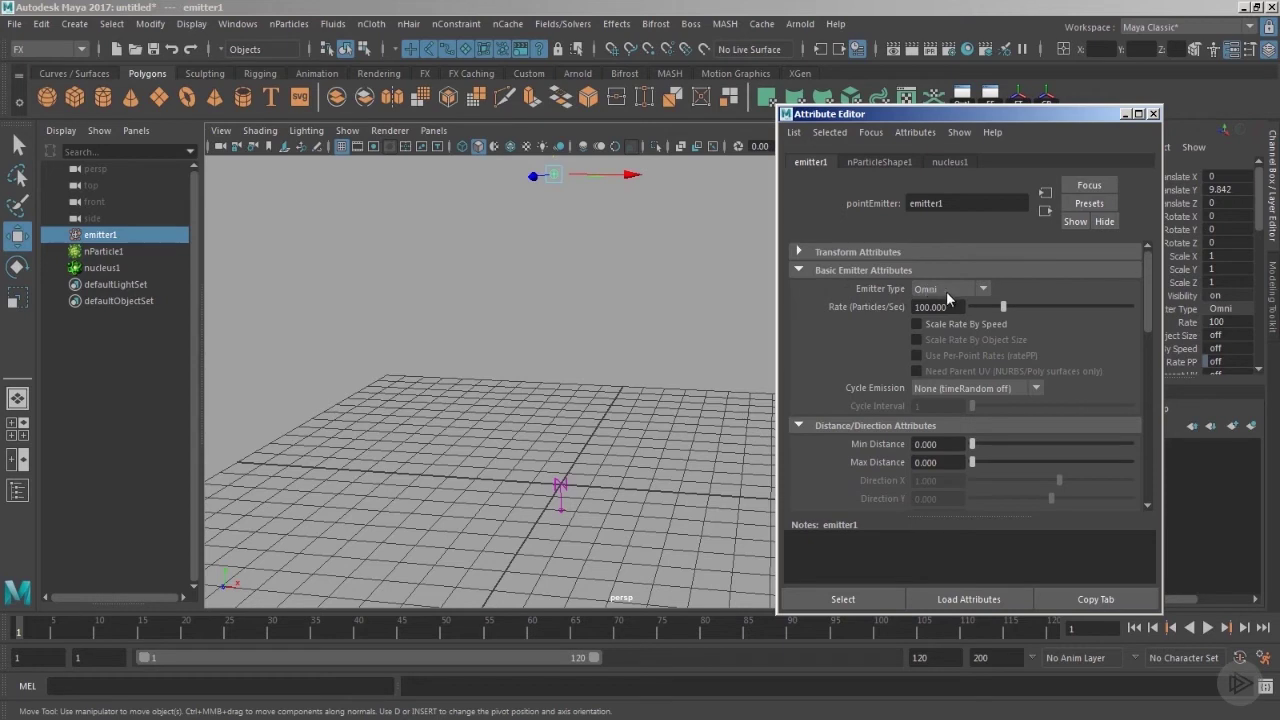
# Step: Frame the raised emitter in the perspective view and play the simulation
pyautogui.keyDown('alt'); pyautogui.moveTo(571, 277); pyautogui.dragTo(552, 330); pyautogui.keyUp('alt')
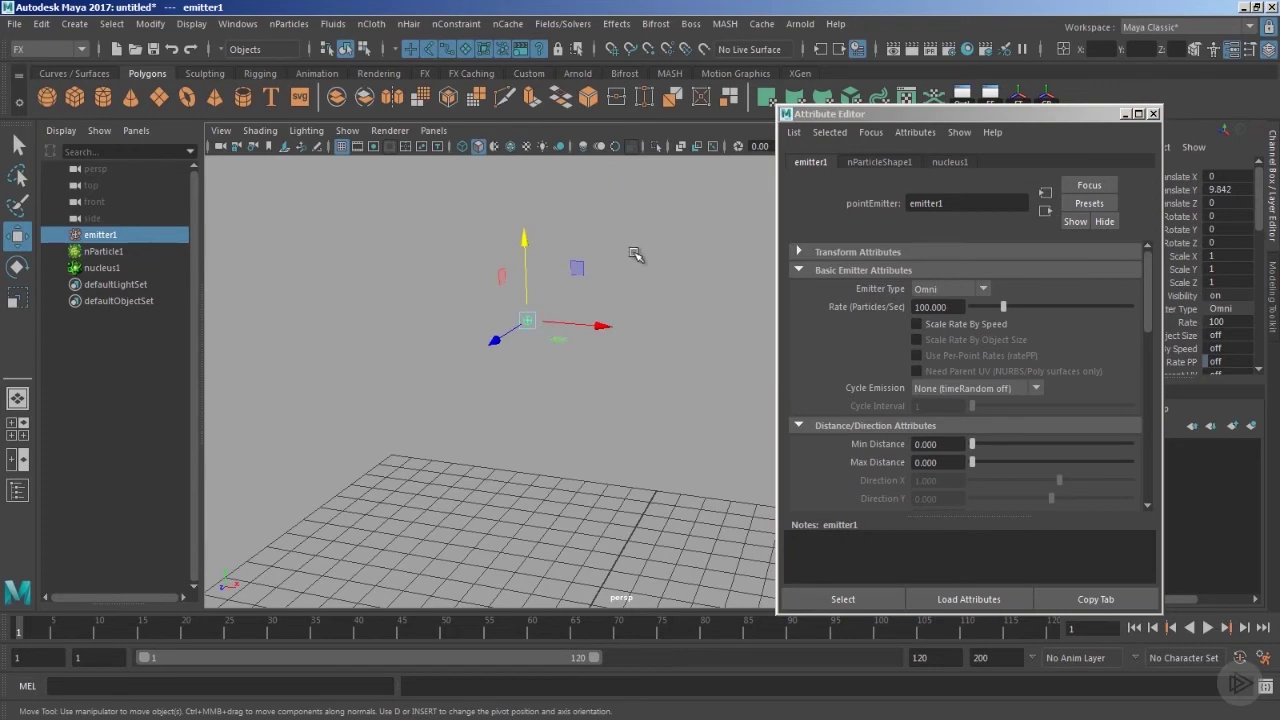
pyautogui.keyDown('alt'); pyautogui.moveTo(634, 251); pyautogui.dragTo(560, 317); pyautogui.keyUp('alt')
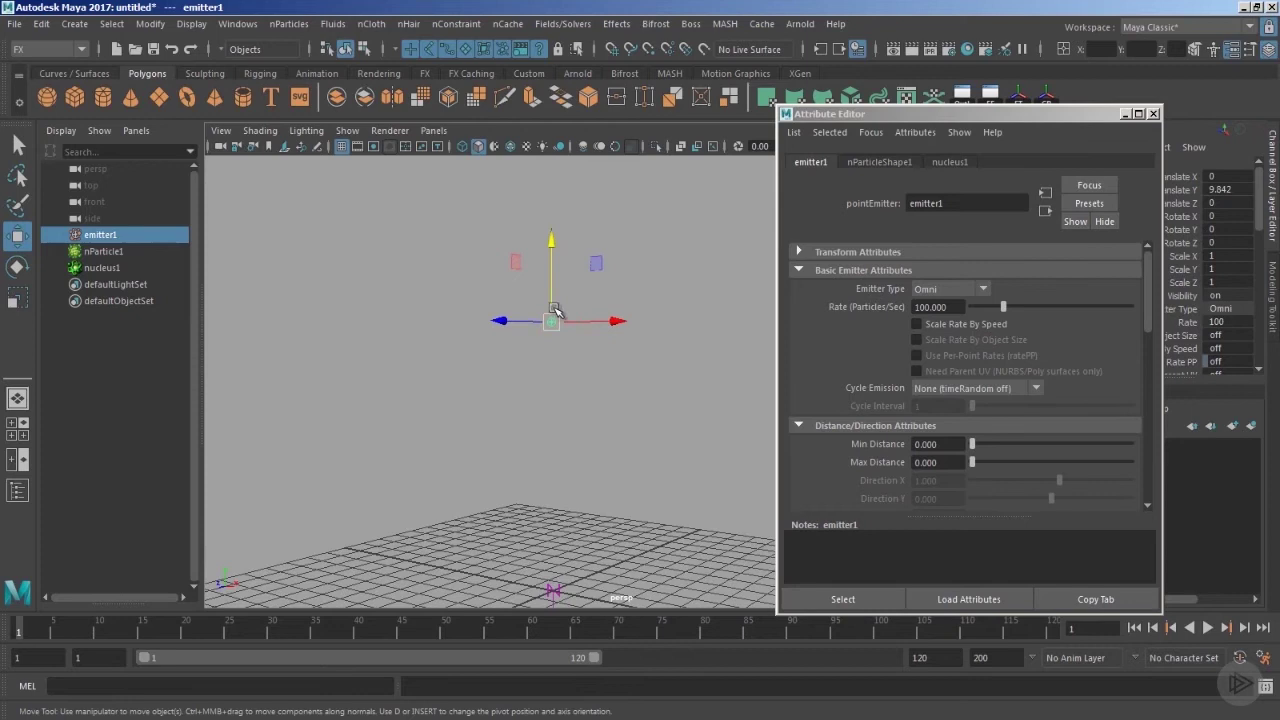
pyautogui.keyDown('alt'); pyautogui.moveTo(507, 360); pyautogui.dragTo(600, 350); pyautogui.keyUp('alt')
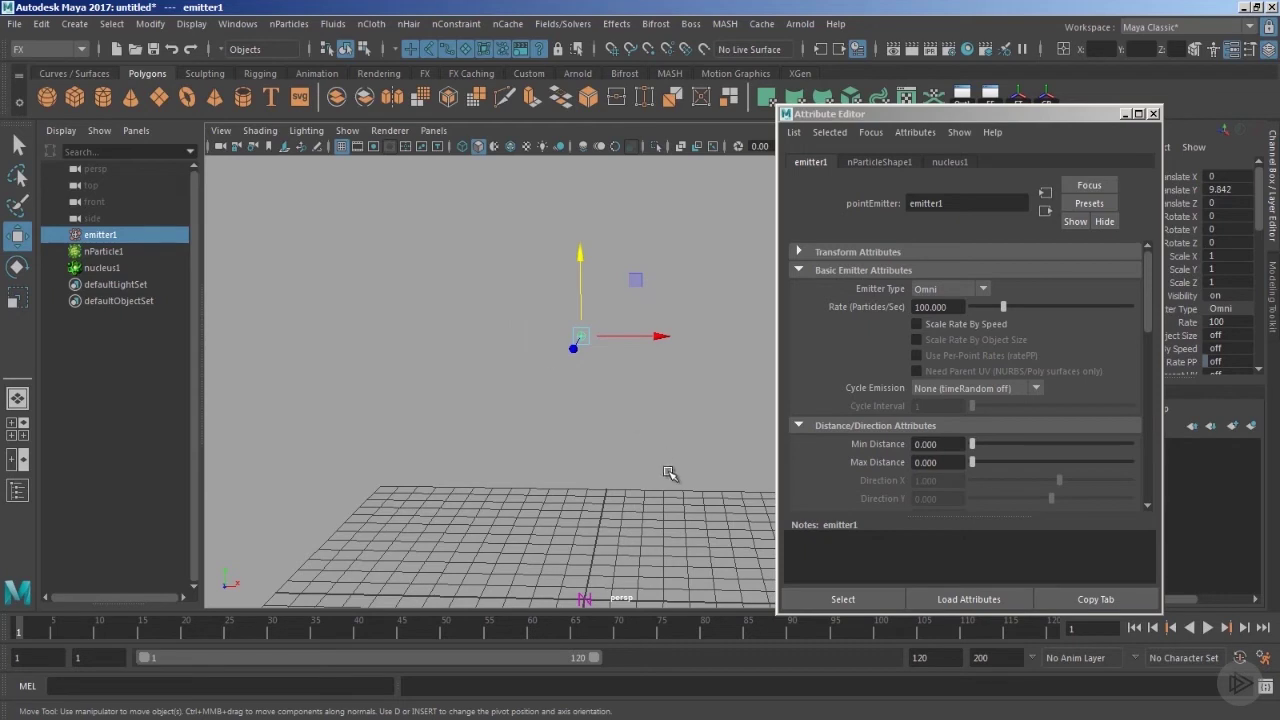
pyautogui.keyDown('alt'); pyautogui.moveTo(669, 471); pyautogui.dragTo(657, 409, button='middle'); pyautogui.keyUp('alt')
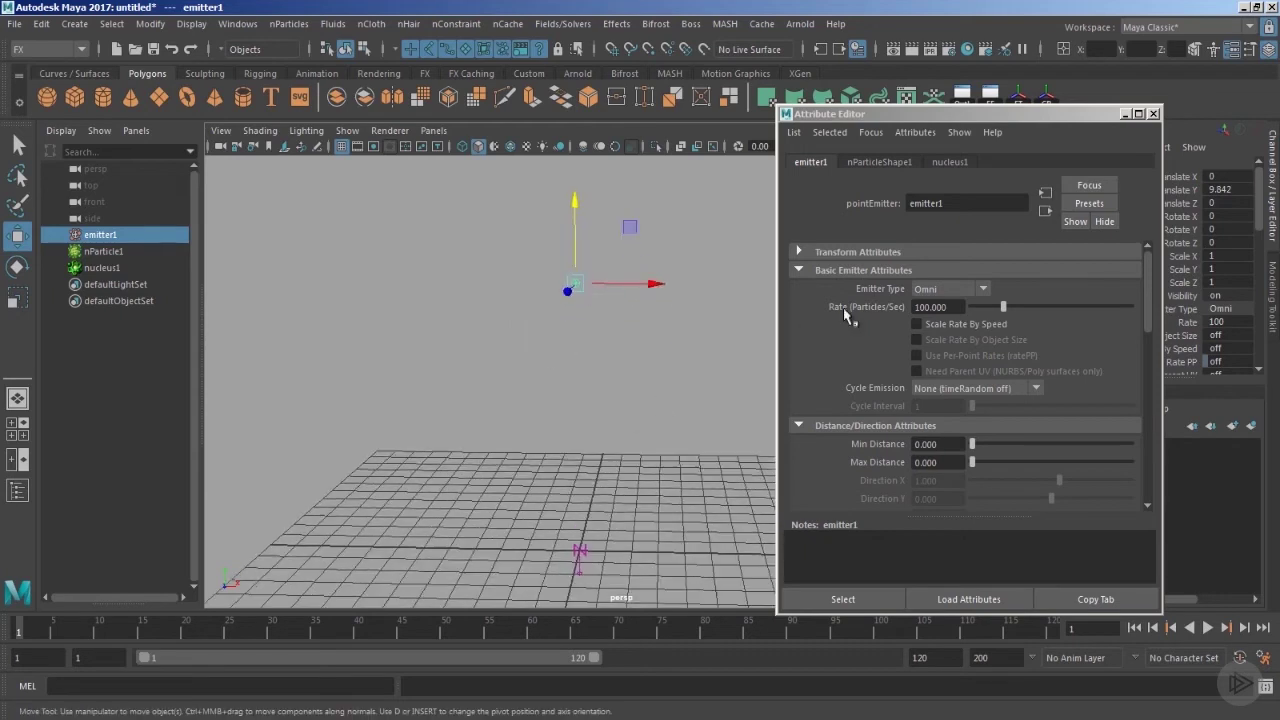
pyautogui.moveTo(693, 325)
pyautogui.keyDown('alt'); pyautogui.mouseDown()
pyautogui.moveTo(654, 329)
pyautogui.moveTo(694, 326)
pyautogui.mouseUp(); pyautogui.keyUp('alt')
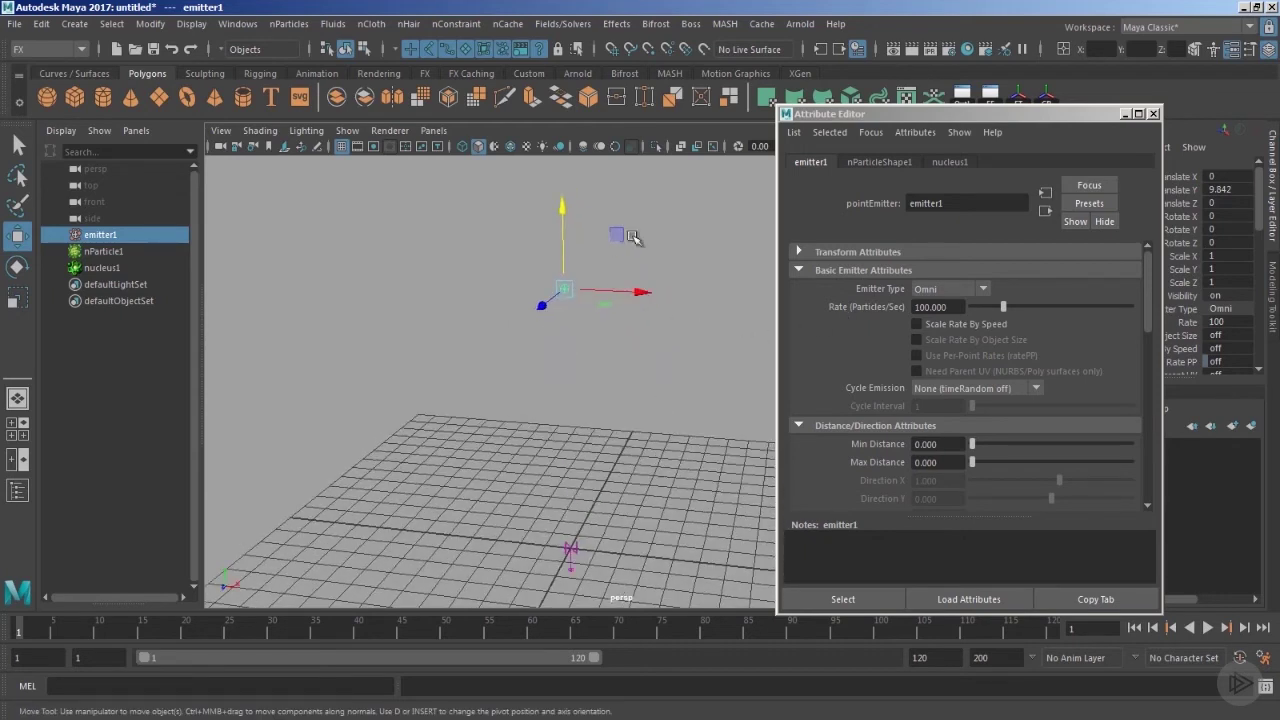
pyautogui.click(564, 209)
pyautogui.keyDown('alt'); pyautogui.moveTo(586, 371); pyautogui.dragTo(614, 328); pyautogui.keyUp('alt')
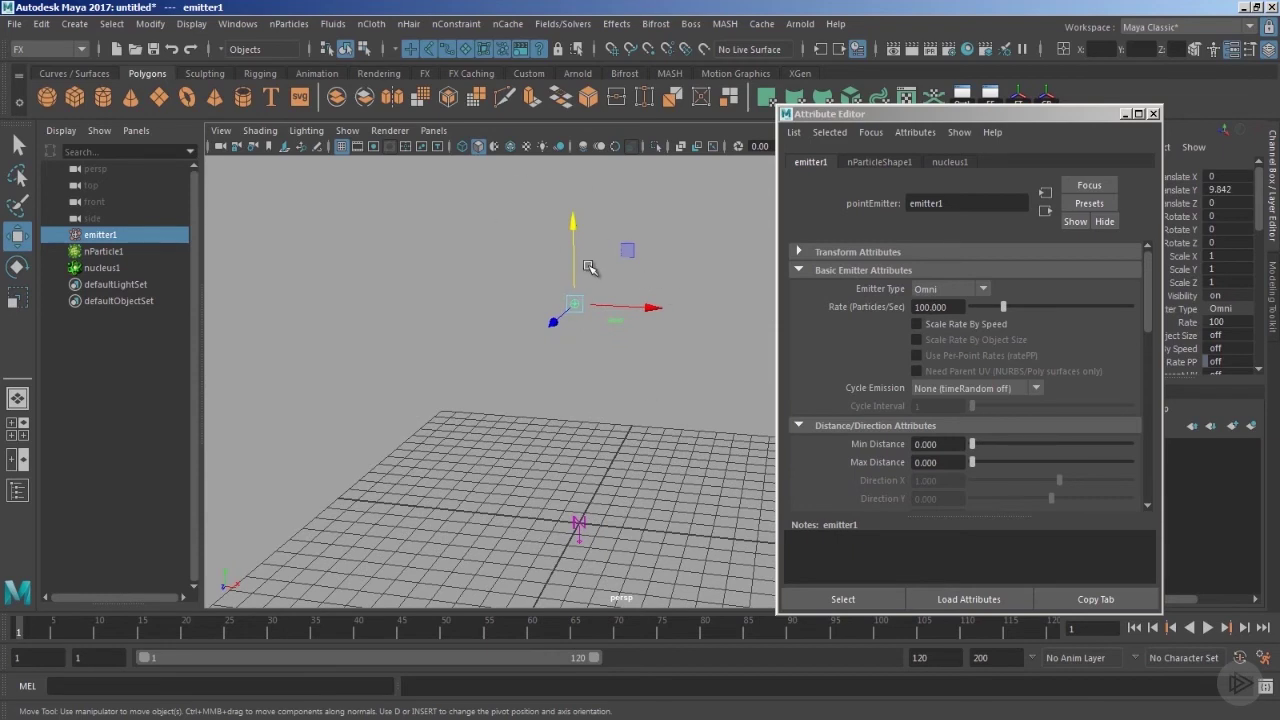
pyautogui.keyDown('alt'); pyautogui.moveTo(612, 400); pyautogui.dragTo(618, 381); pyautogui.keyUp('alt')
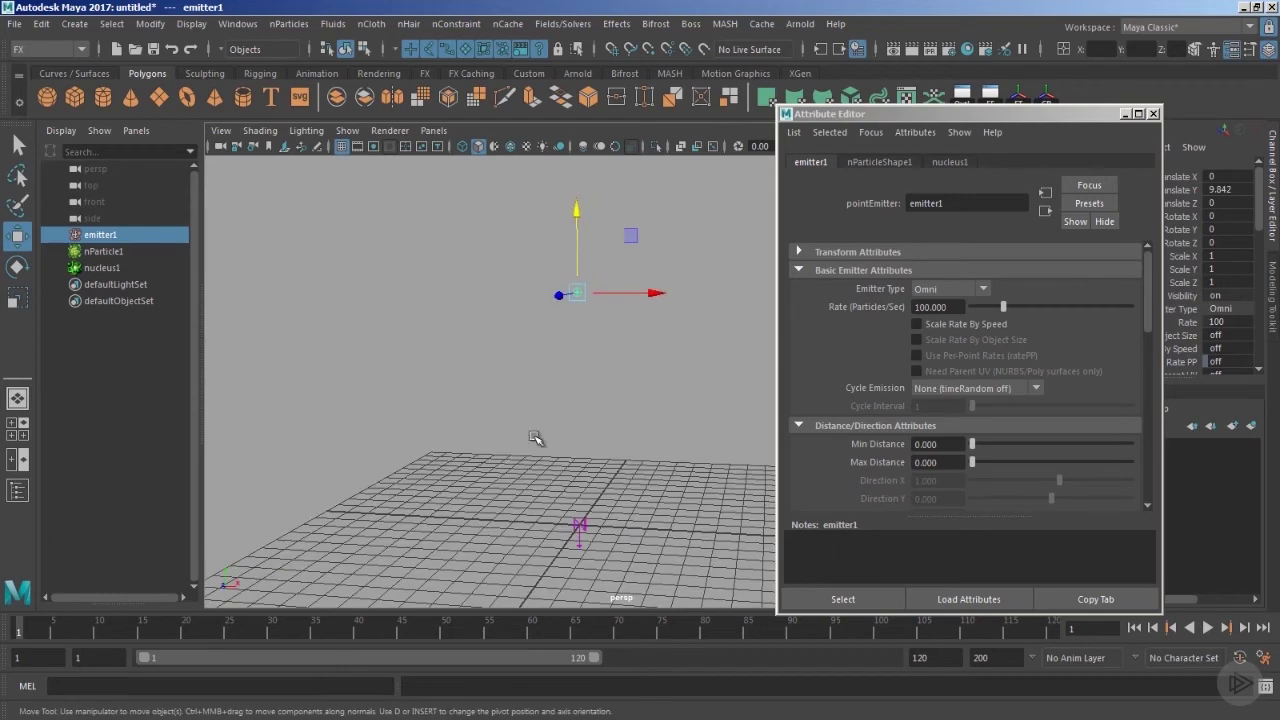
pyautogui.keyDown('alt'); pyautogui.moveTo(612, 428); pyautogui.dragTo(657, 429); pyautogui.keyUp('alt')
pyautogui.click(1207, 627)
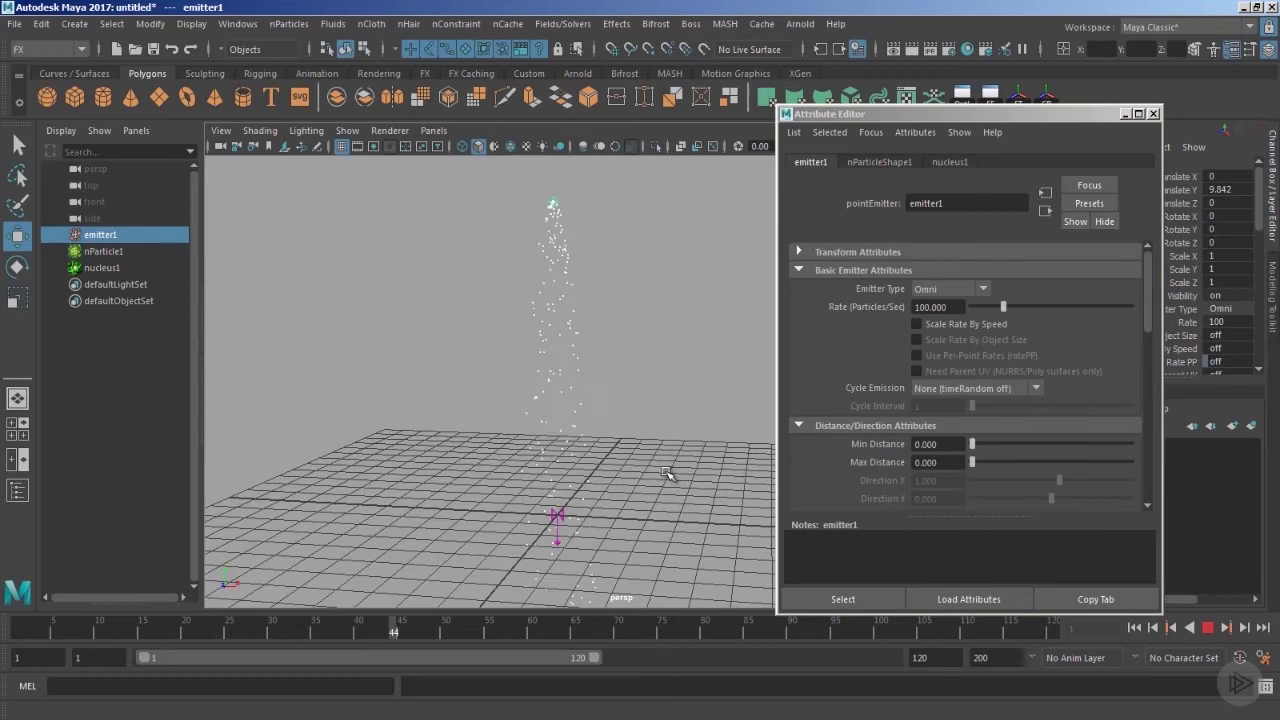
# Step: Stop playback at frame 60 and select nucleus1 to view Gravity 9.8 along 0, -1, 0
pyautogui.press('Escape')
pyautogui.keyDown('alt'); pyautogui.moveTo(666, 474); pyautogui.dragTo(623, 480); pyautogui.keyUp('alt')
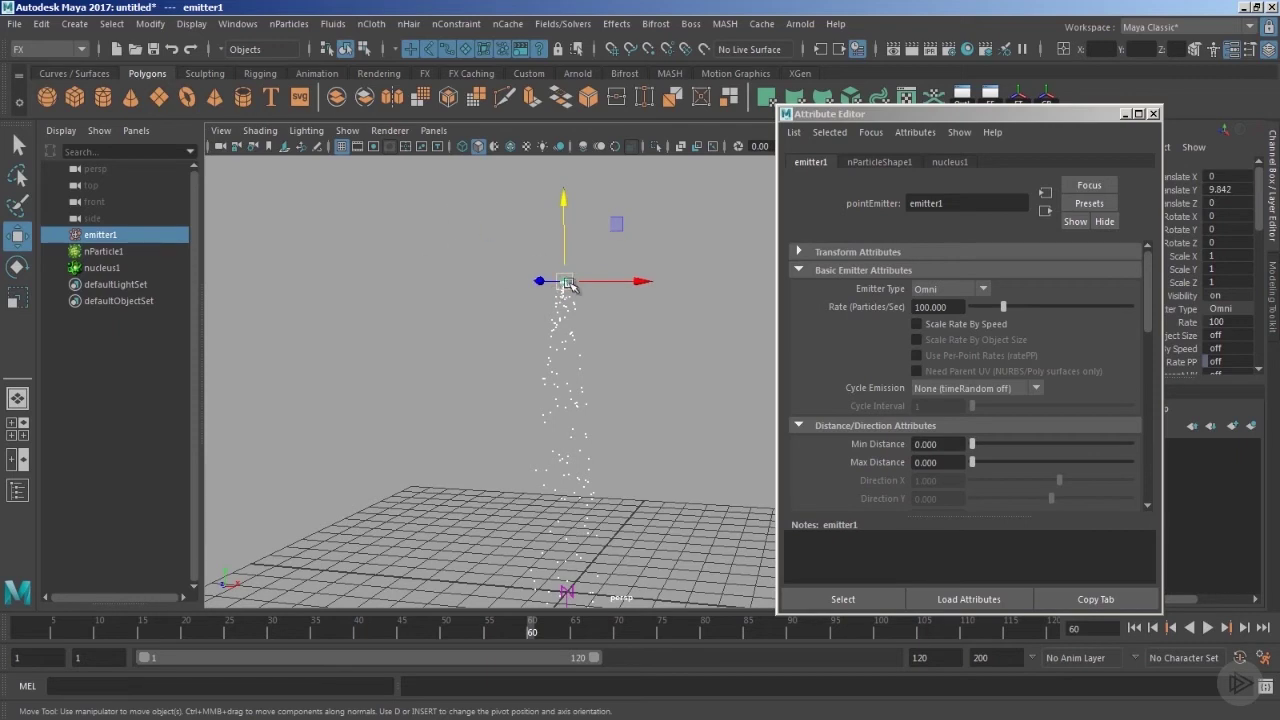
pyautogui.keyDown('alt'); pyautogui.moveTo(623, 306); pyautogui.dragTo(589, 326, button='middle'); pyautogui.keyUp('alt')
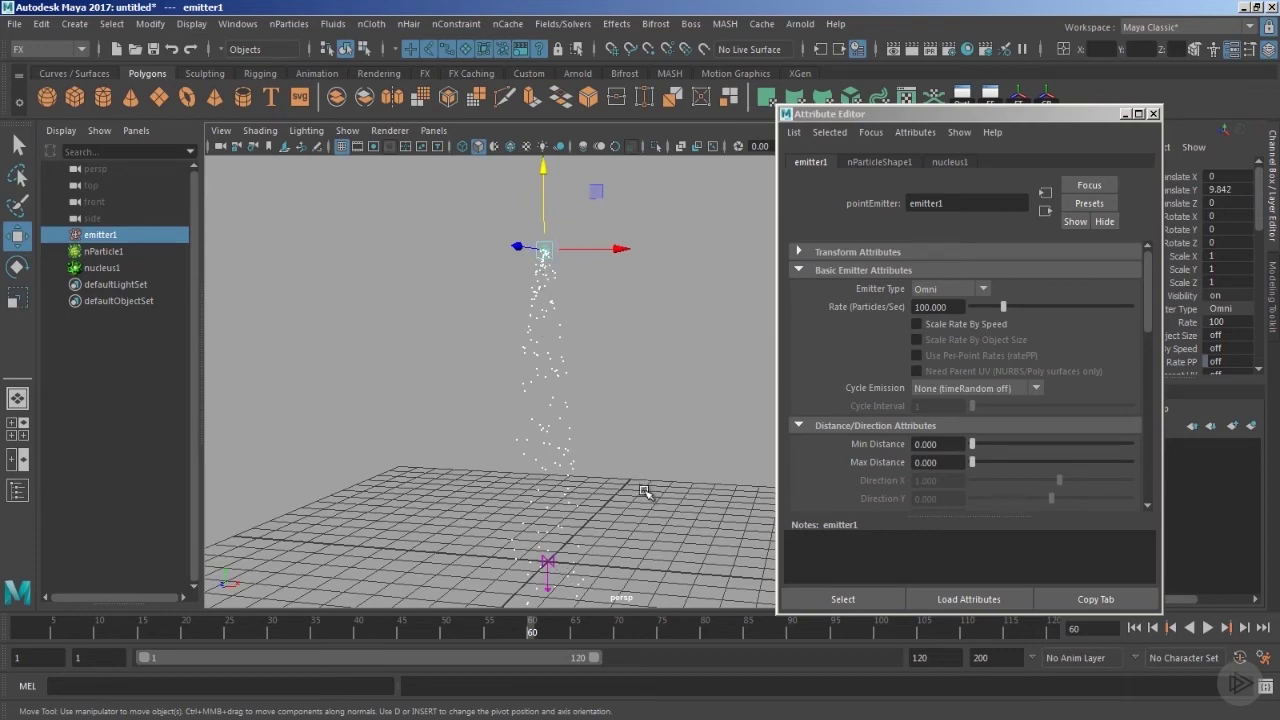
pyautogui.keyDown('alt'); pyautogui.moveTo(646, 486); pyautogui.dragTo(683, 453); pyautogui.keyUp('alt')
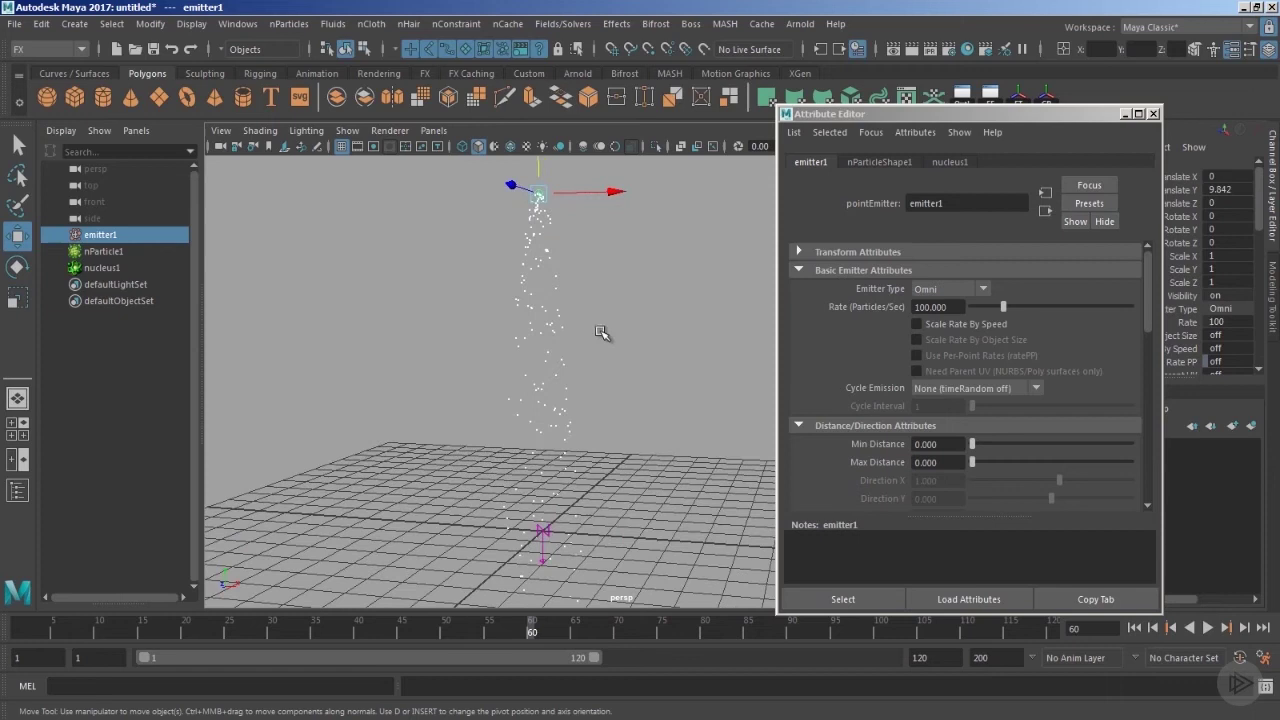
pyautogui.keyDown('alt'); pyautogui.moveTo(608, 421); pyautogui.dragTo(626, 436, button='middle'); pyautogui.keyUp('alt')
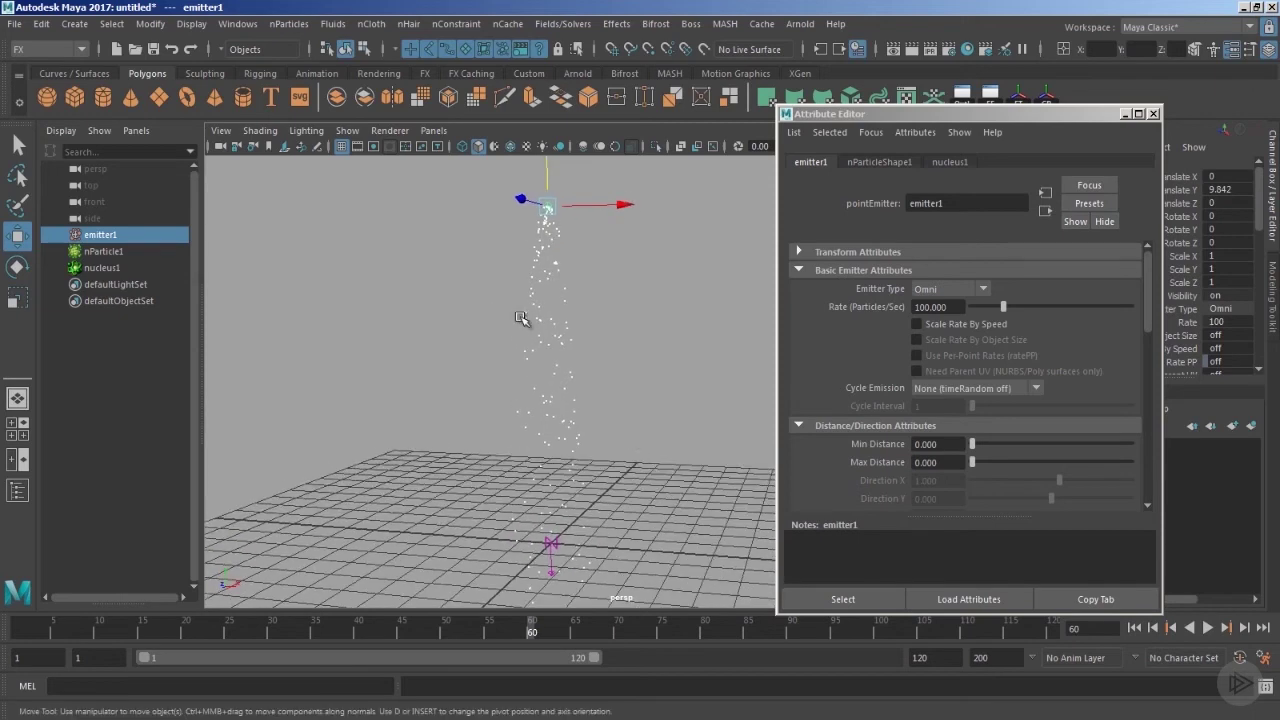
pyautogui.click(104, 268)
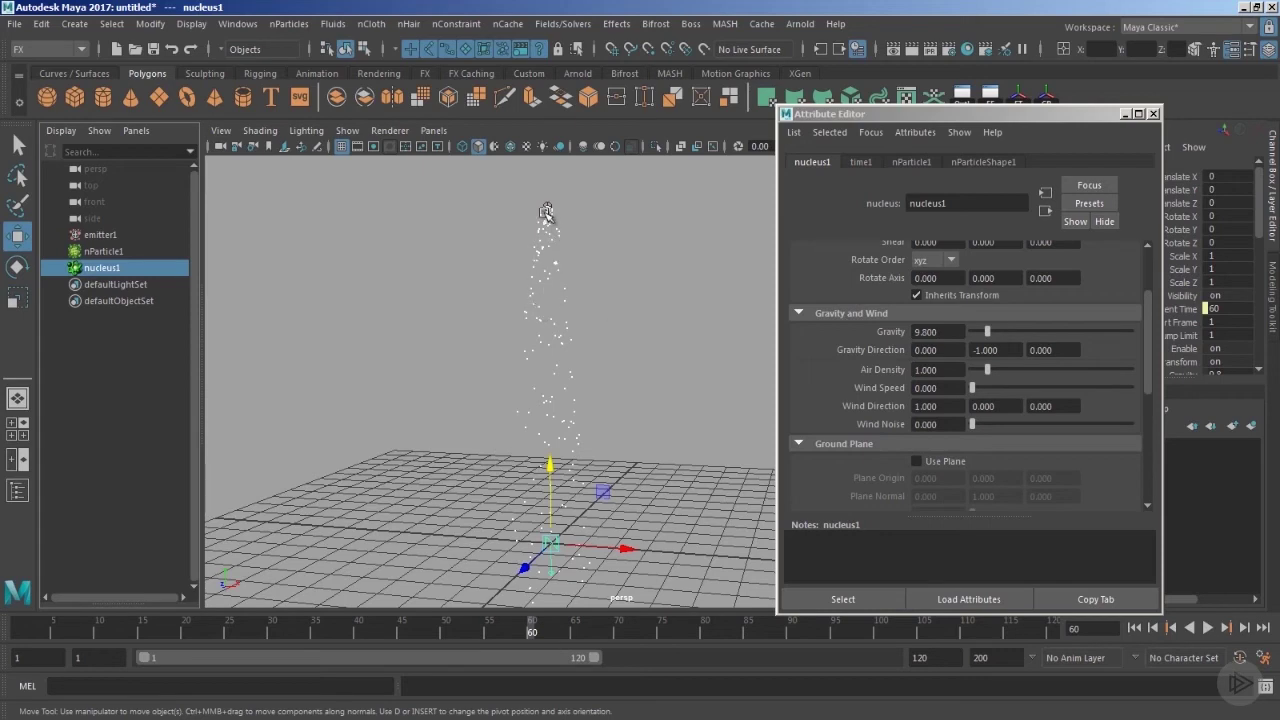
# Step: Select nParticle1 to show nParticleShape1's Dynamic Properties, with Drag 0.010 and Mass 1.000
pyautogui.keyDown('alt'); pyautogui.moveTo(624, 478); pyautogui.dragTo(706, 423, button='middle'); pyautogui.keyUp('alt')
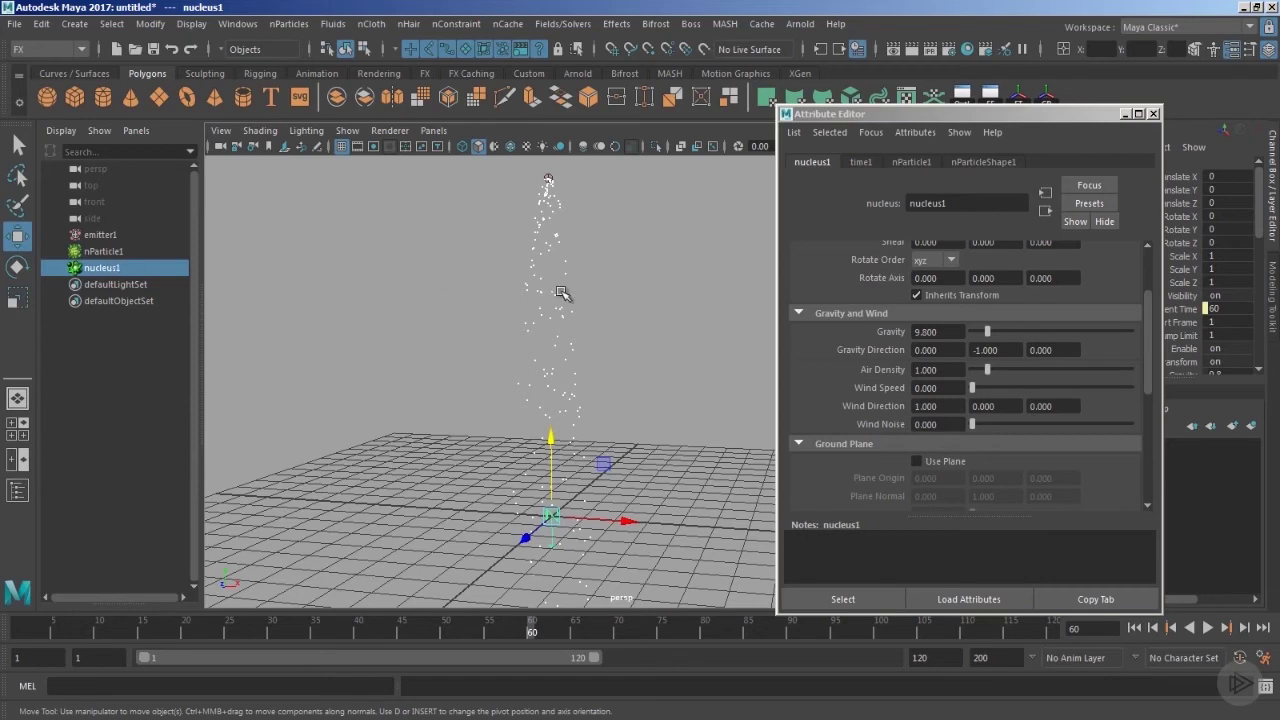
pyautogui.click(106, 255)
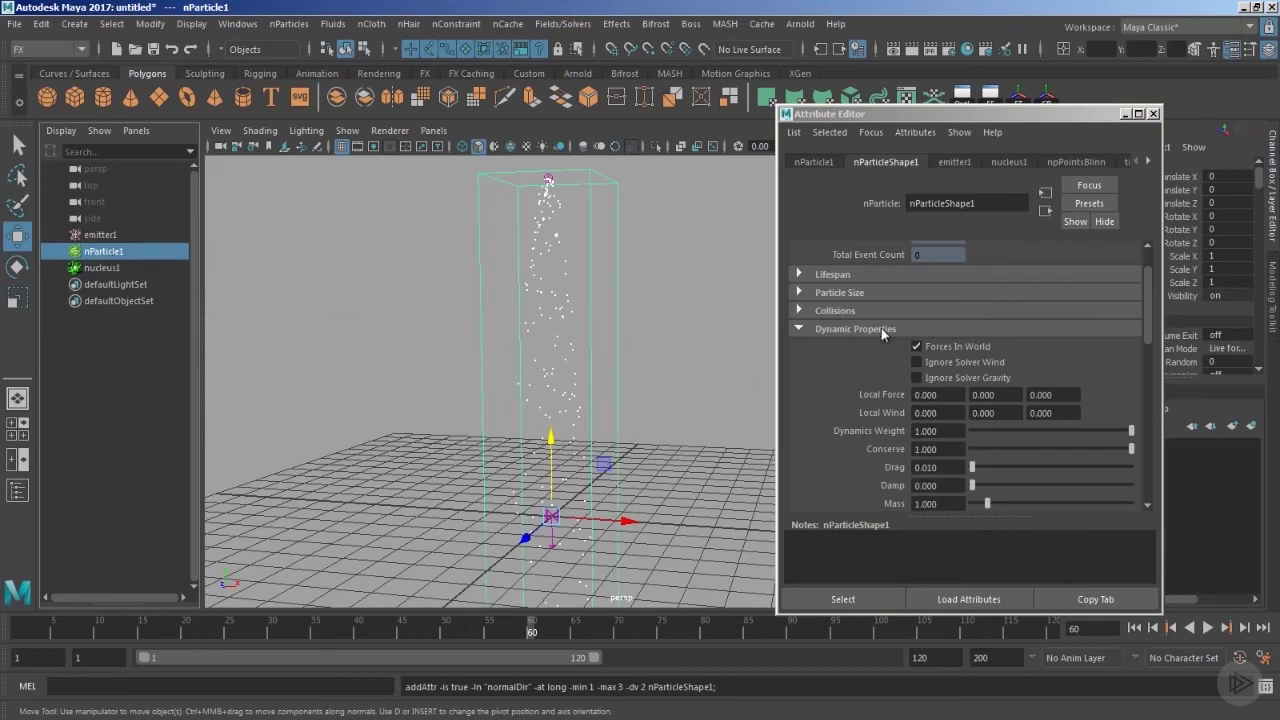
# Step: Turn on Ignore Solver Gravity and replay the simulation from frame 1
pyautogui.click(940, 378)
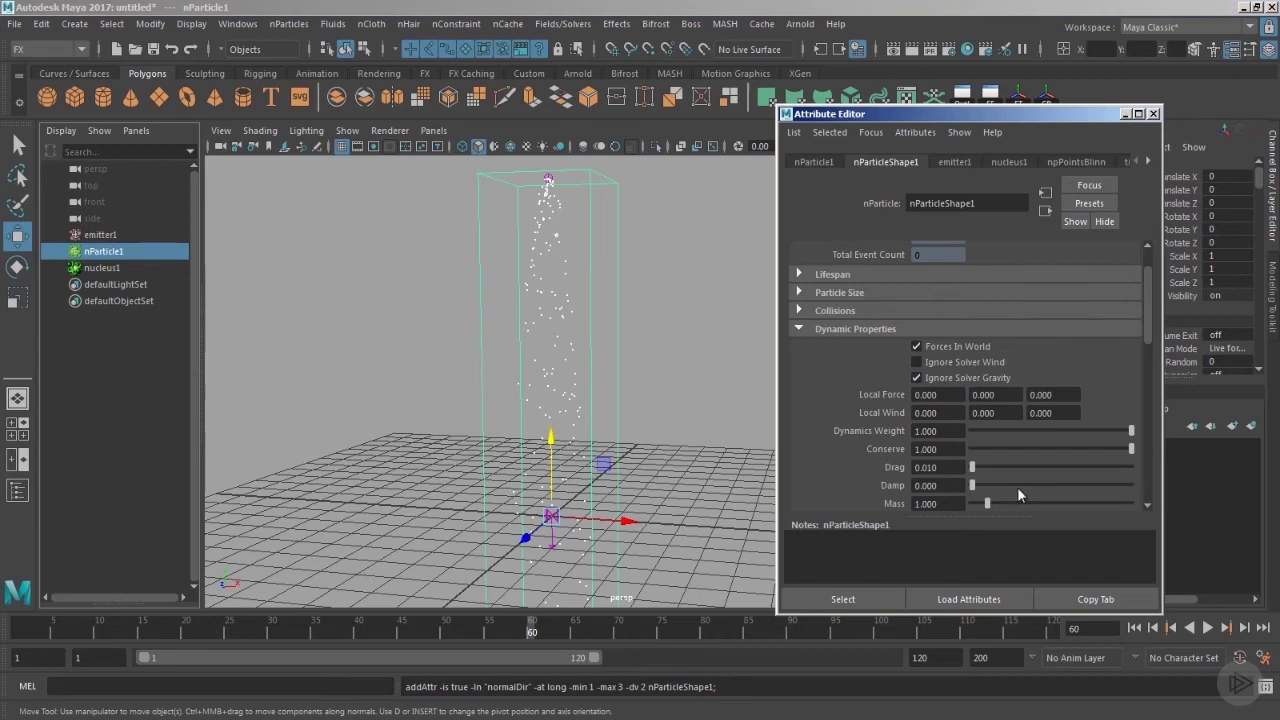
pyautogui.click(1133, 627)
pyautogui.click(1207, 627)
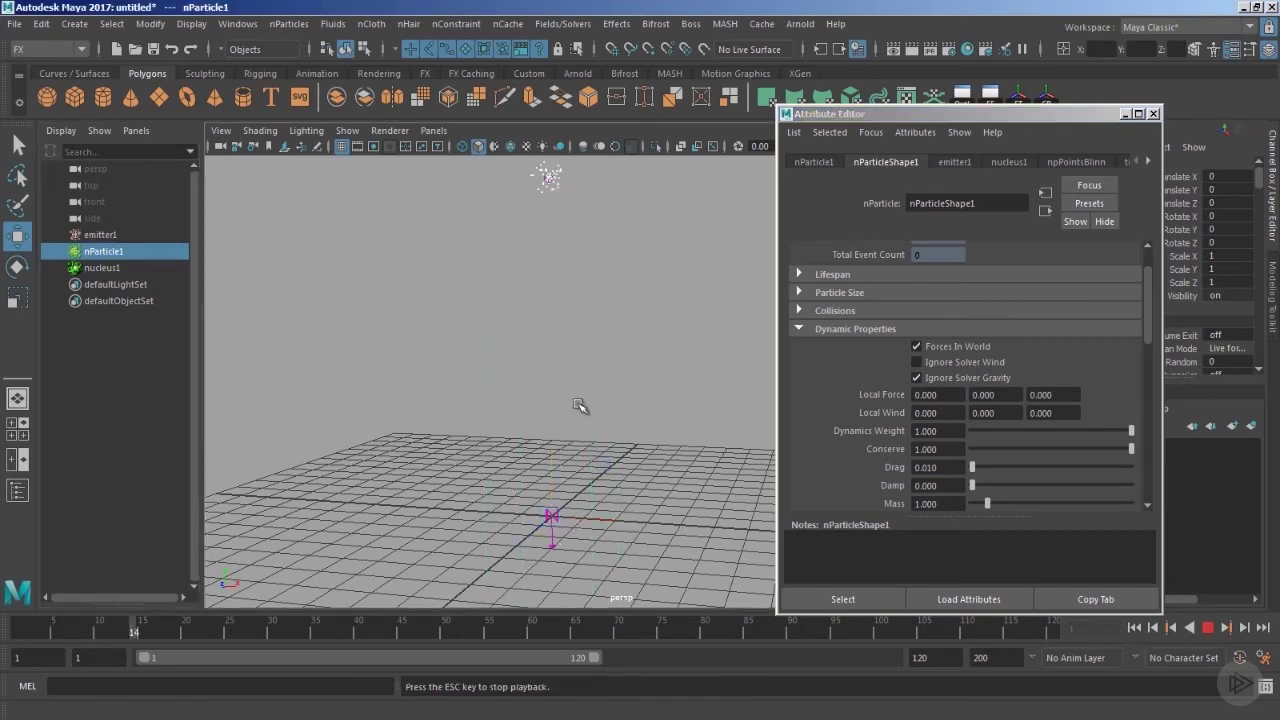
pyautogui.keyDown('alt'); pyautogui.moveTo(580, 405); pyautogui.dragTo(634, 449); pyautogui.keyUp('alt')
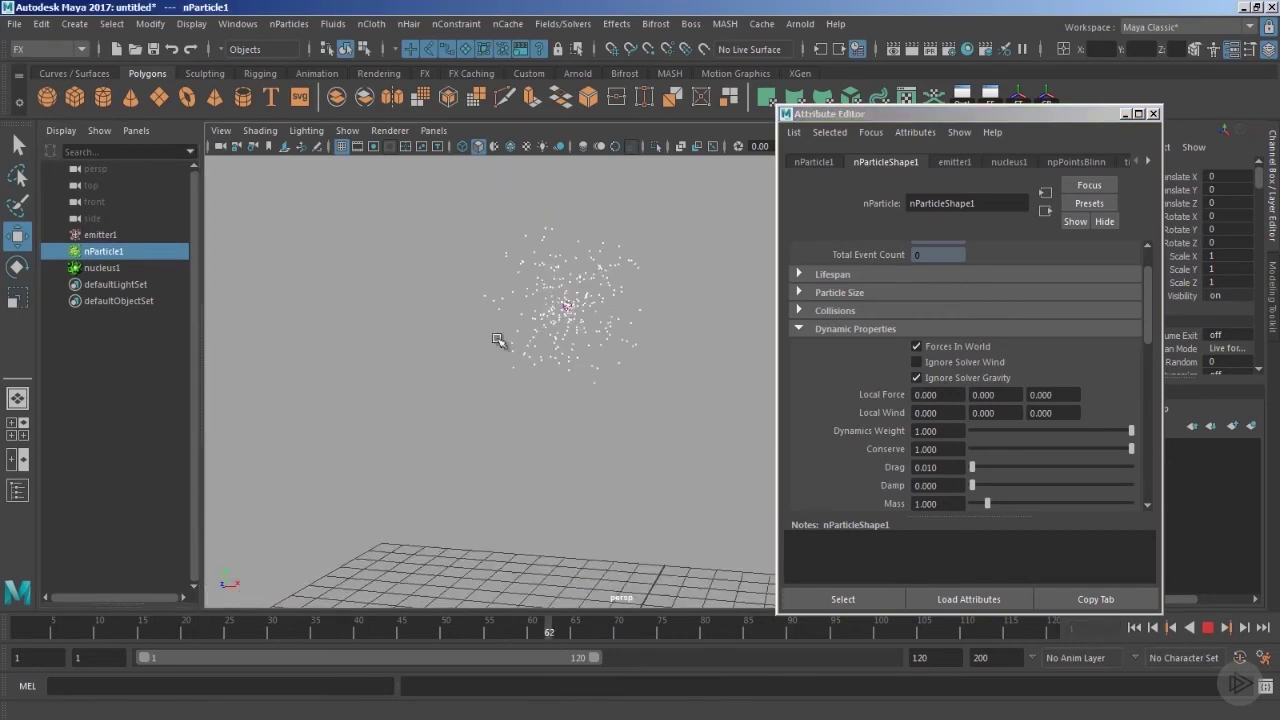
pyautogui.press('Escape')
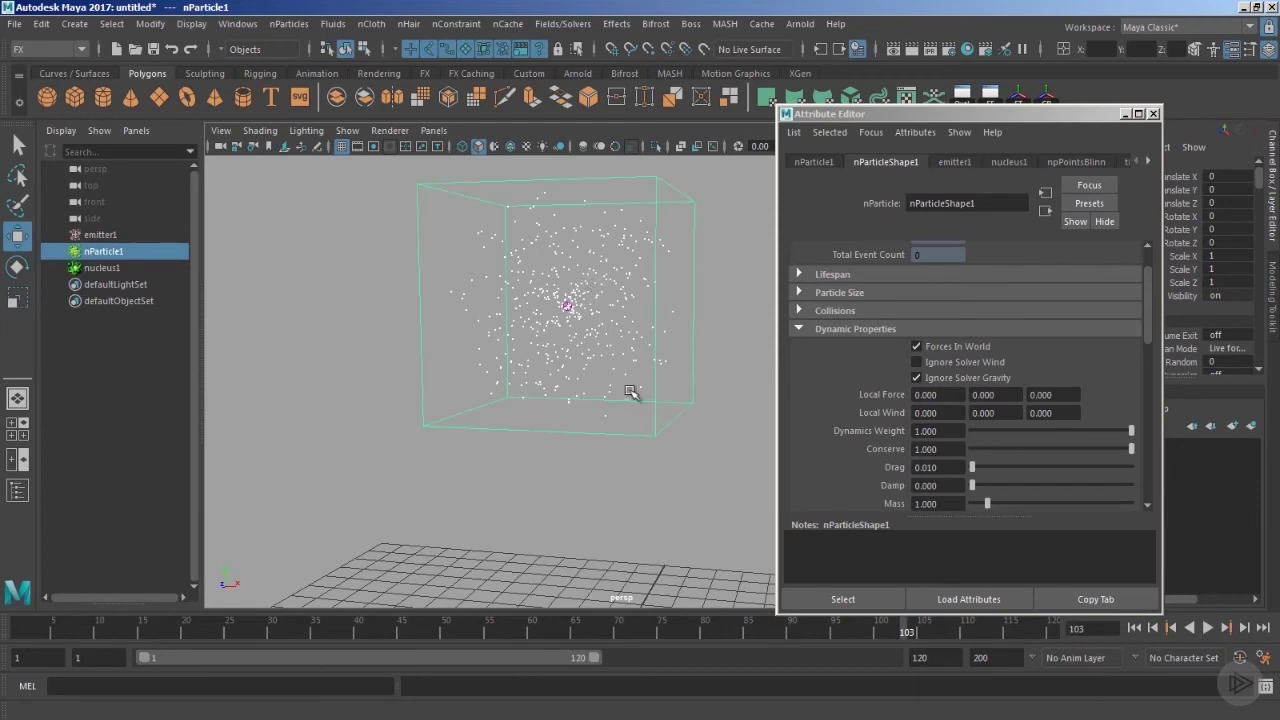
# Step: Give the viewport a gradient background, frame the particle cloud, and show emitter1's attributes
pyautogui.moveTo(630, 391)
pyautogui.keyDown('alt'); pyautogui.mouseDown()
pyautogui.moveTo(680, 423)
pyautogui.moveTo(660, 383)
pyautogui.moveTo(674, 480)
pyautogui.moveTo(642, 393)
pyautogui.moveTo(640, 410)
pyautogui.mouseUp(); pyautogui.keyUp('alt')
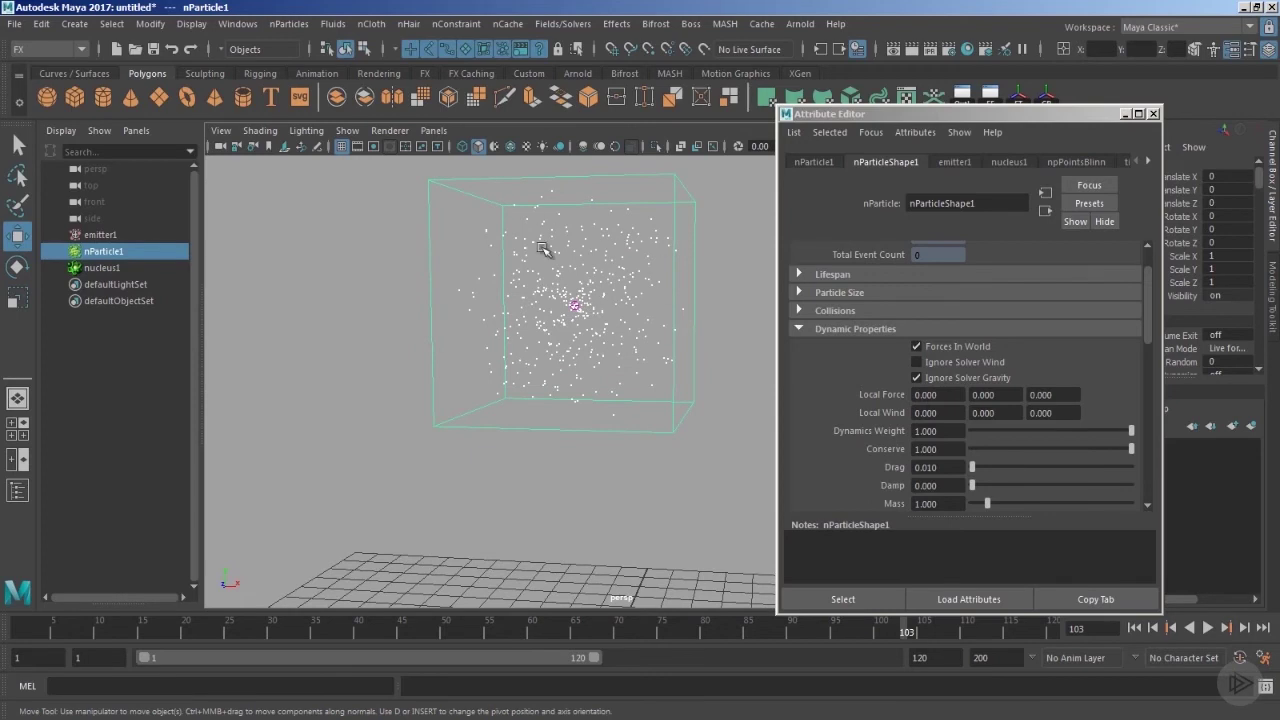
pyautogui.keyDown('alt'); pyautogui.moveTo(711, 447); pyautogui.dragTo(669, 443, button='right'); pyautogui.keyUp('alt')
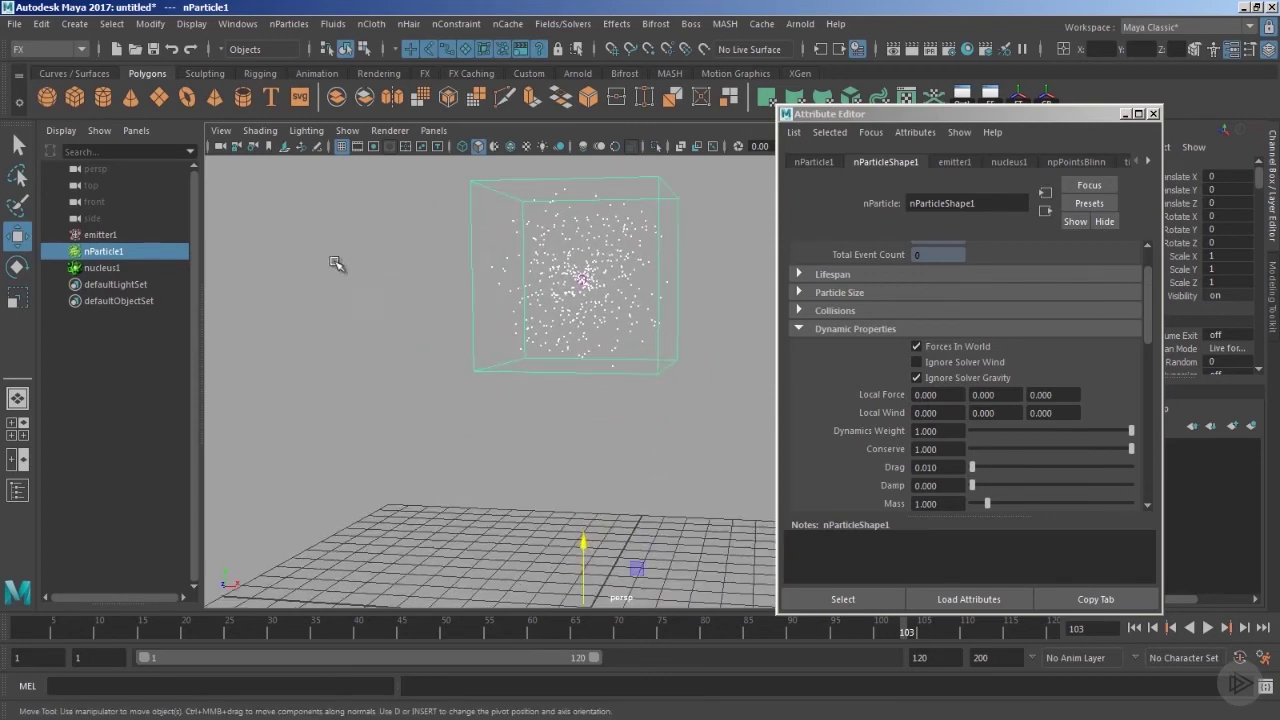
pyautogui.hotkey('alt', 'b')
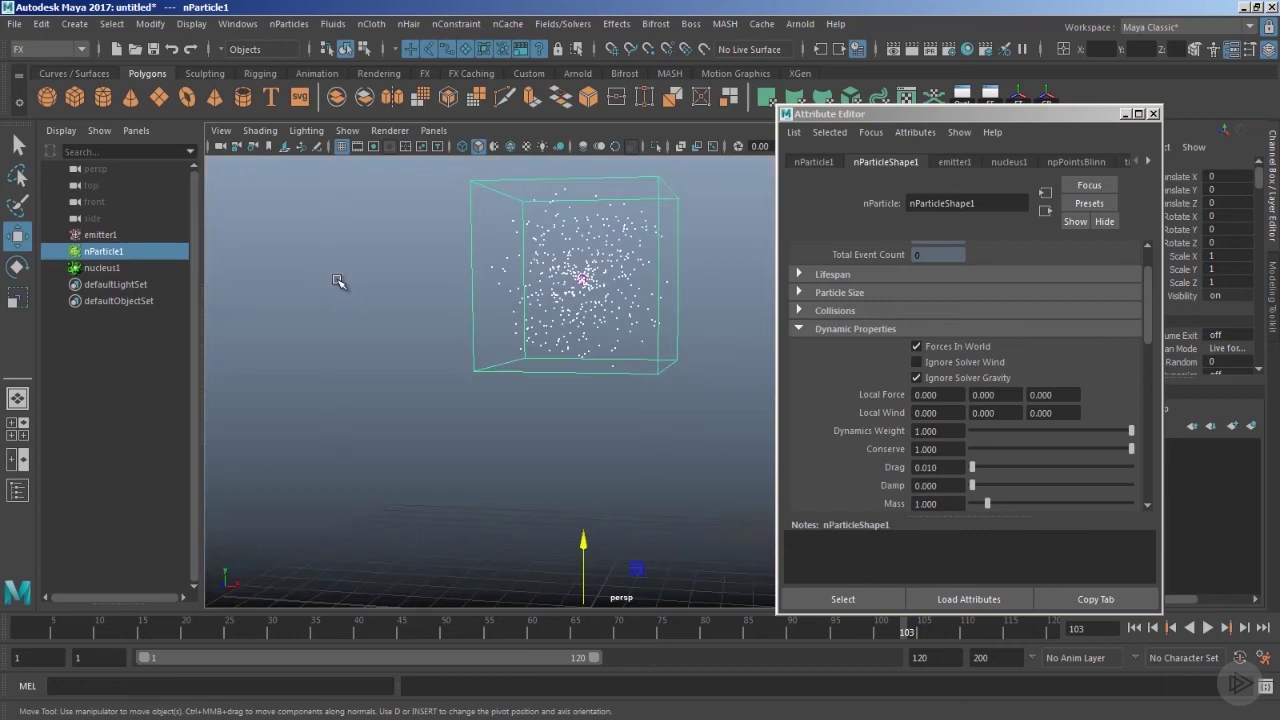
pyautogui.keyDown('alt'); pyautogui.moveTo(511, 423); pyautogui.dragTo(534, 420); pyautogui.keyUp('alt')
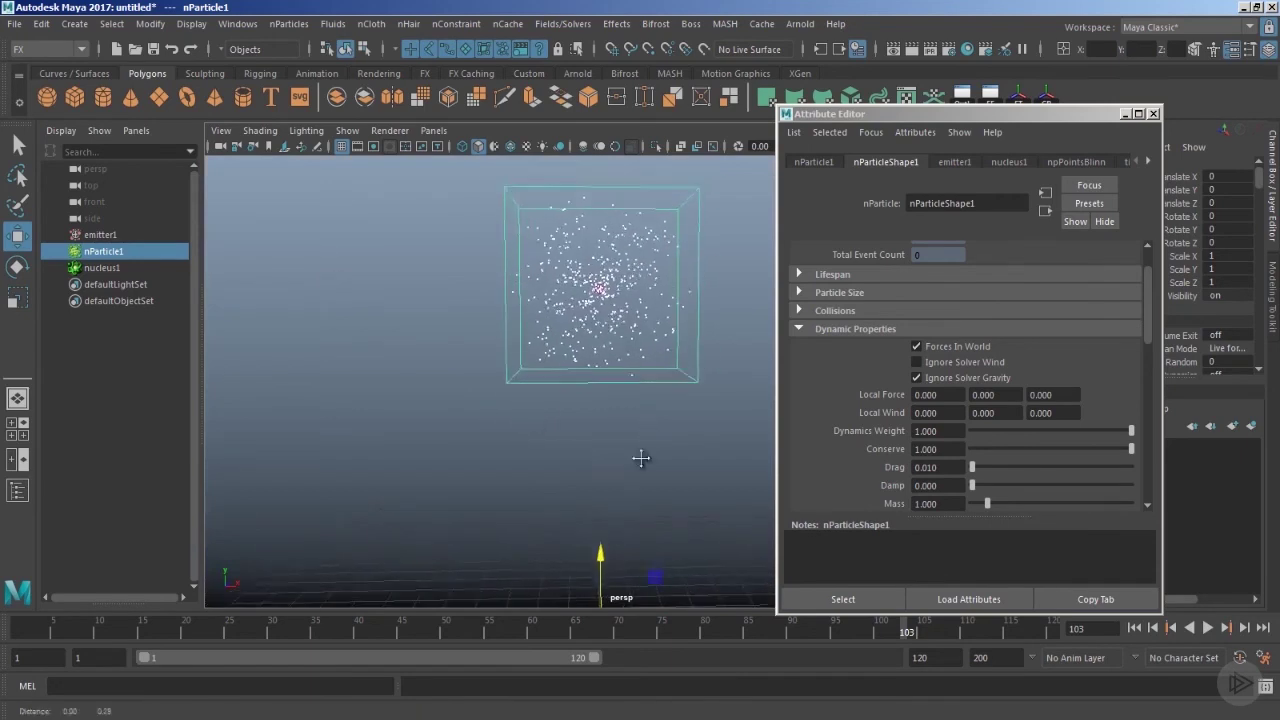
pyautogui.keyDown('alt'); pyautogui.moveTo(640, 457); pyautogui.dragTo(712, 490, button='right'); pyautogui.keyUp('alt')
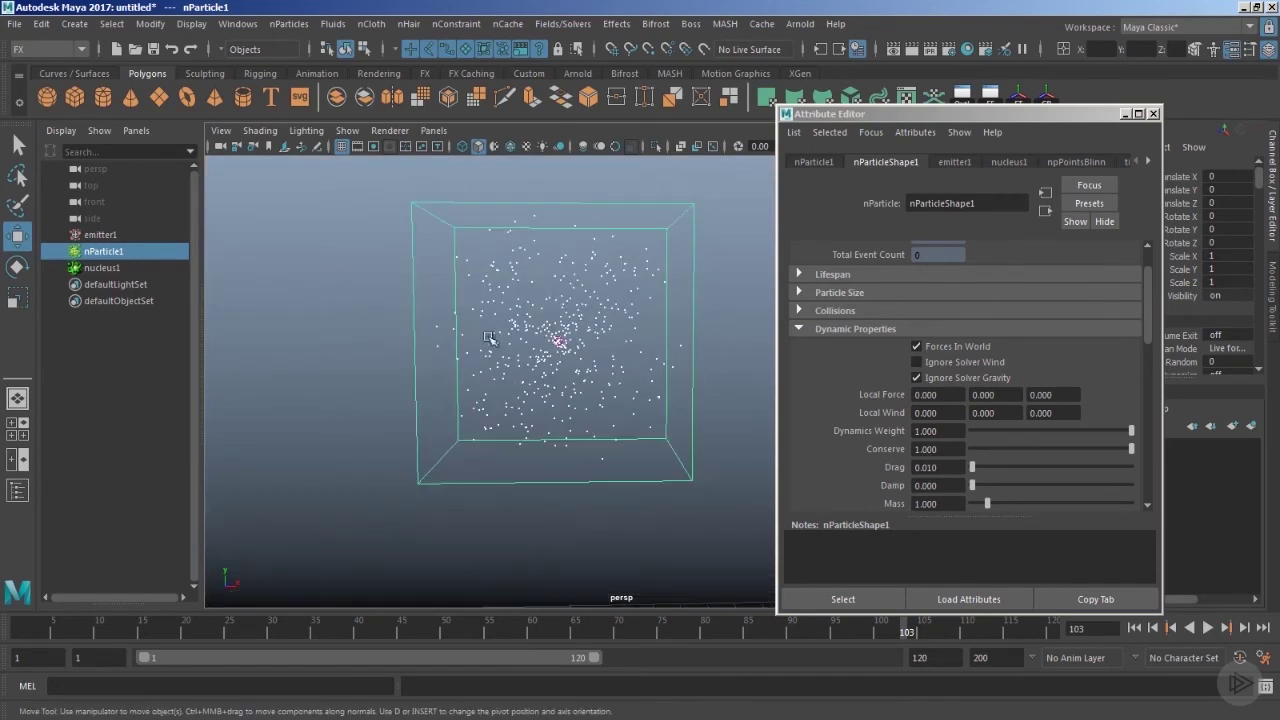
pyautogui.keyDown('alt'); pyautogui.moveTo(612, 374); pyautogui.dragTo(603, 331, button='right'); pyautogui.keyUp('alt')
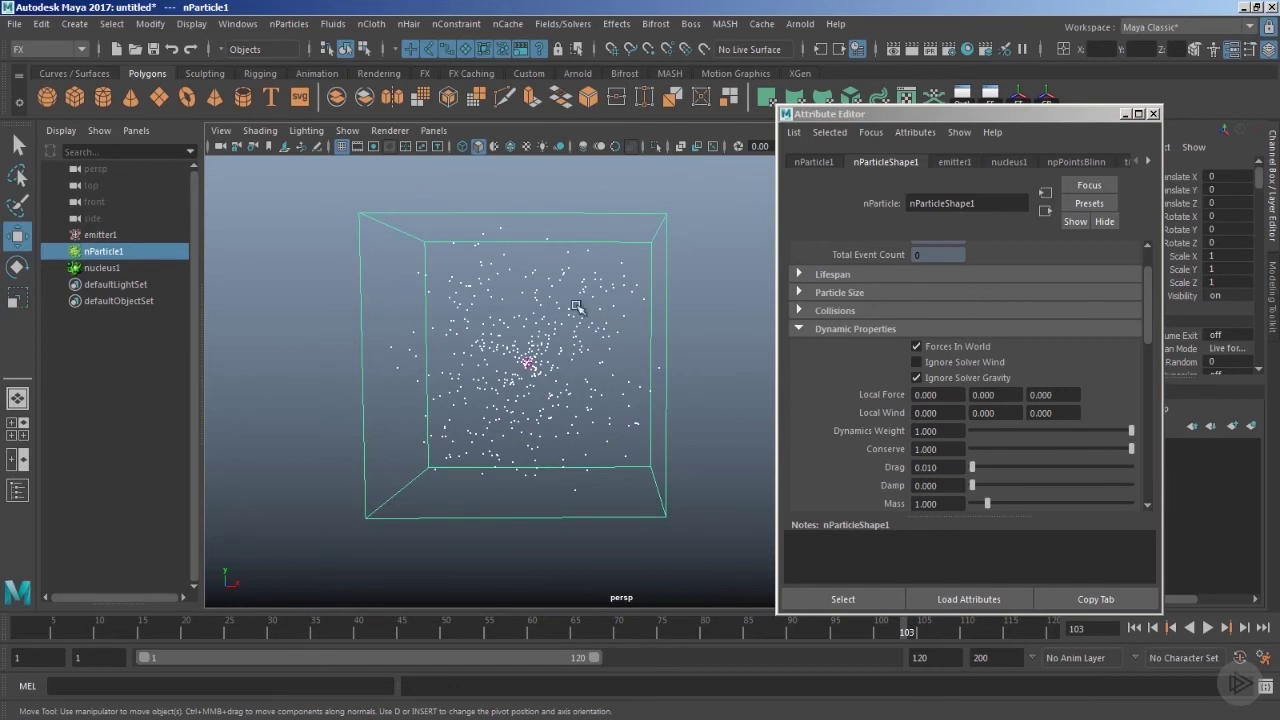
pyautogui.click(955, 164)
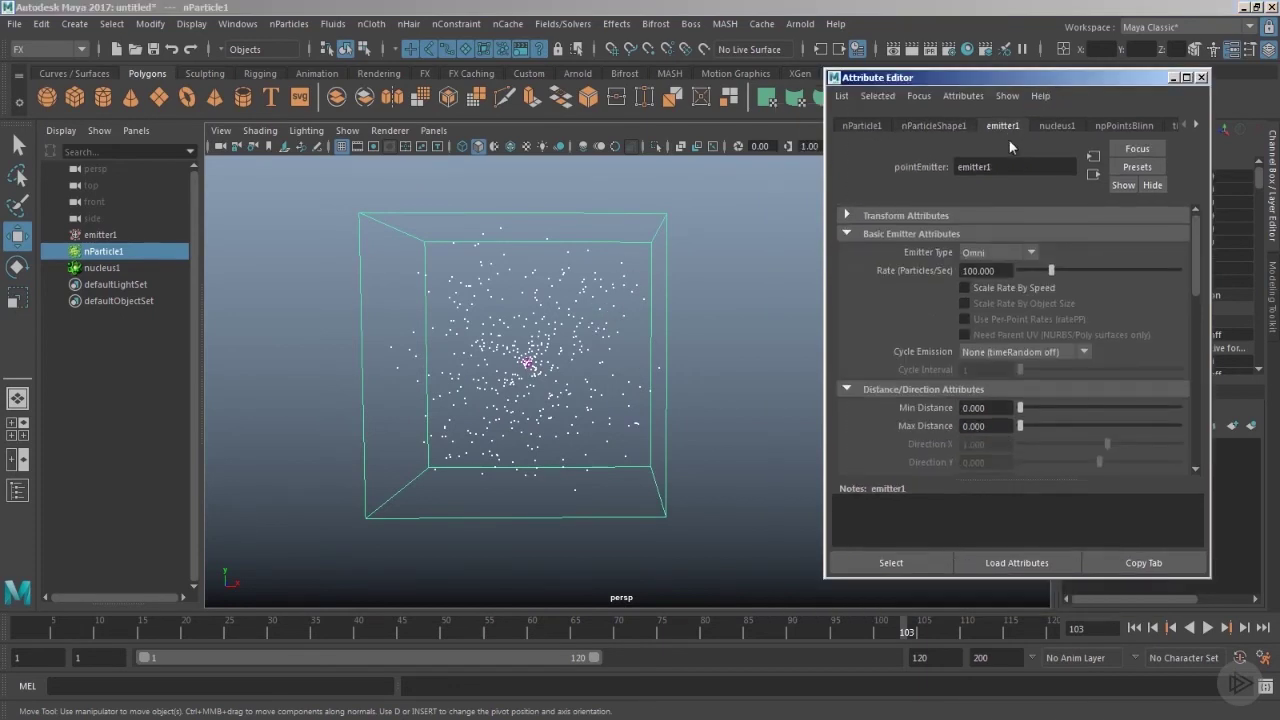
# Step: Set emitter1's Speed to 5 and replay the simulation from the first frame
pyautogui.scroll(-3, 977, 405)
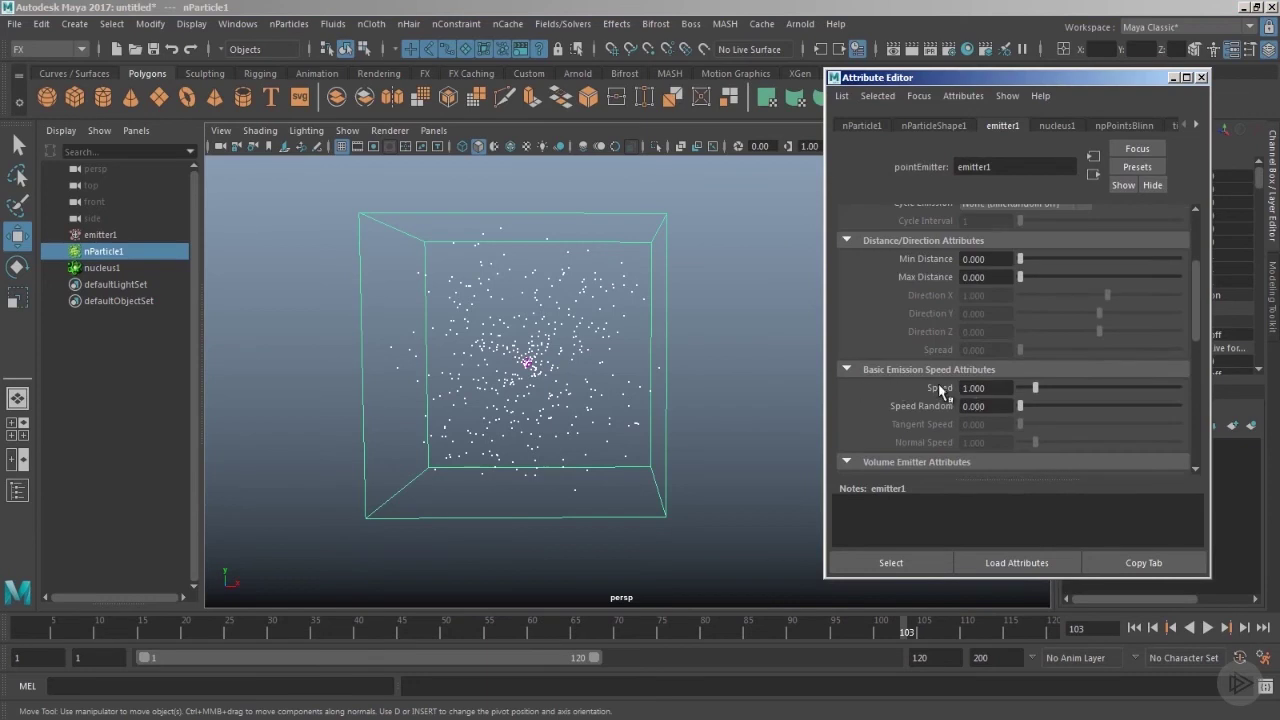
pyautogui.keyDown('alt'); pyautogui.moveTo(606, 443); pyautogui.dragTo(618, 428); pyautogui.keyUp('alt')
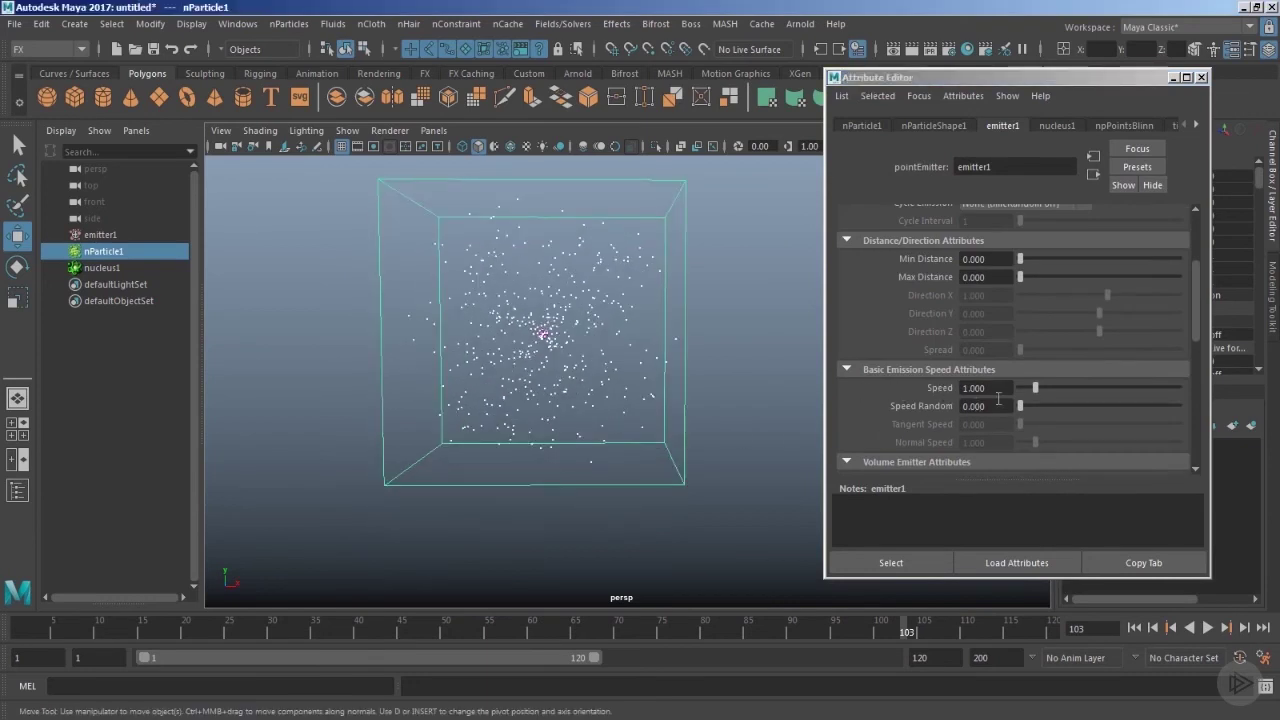
pyautogui.keyDown('alt'); pyautogui.moveTo(790, 380); pyautogui.dragTo(680, 351); pyautogui.keyUp('alt')
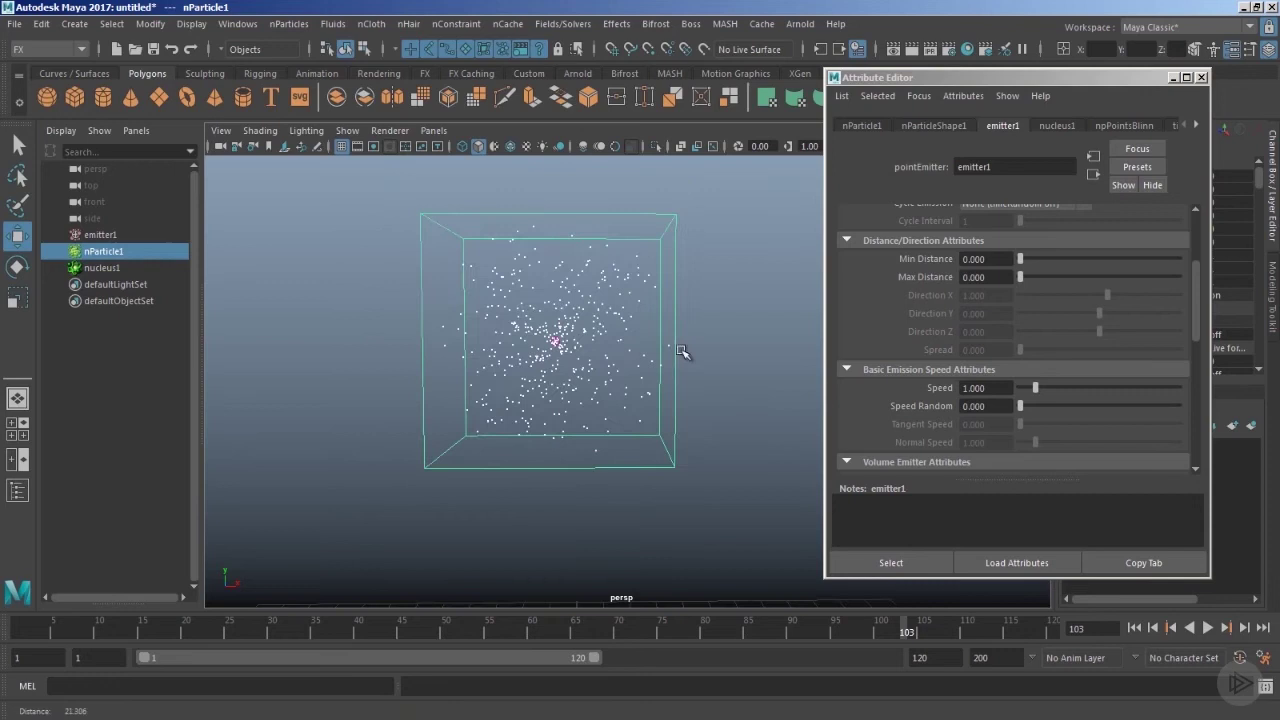
pyautogui.doubleClick(994, 388)
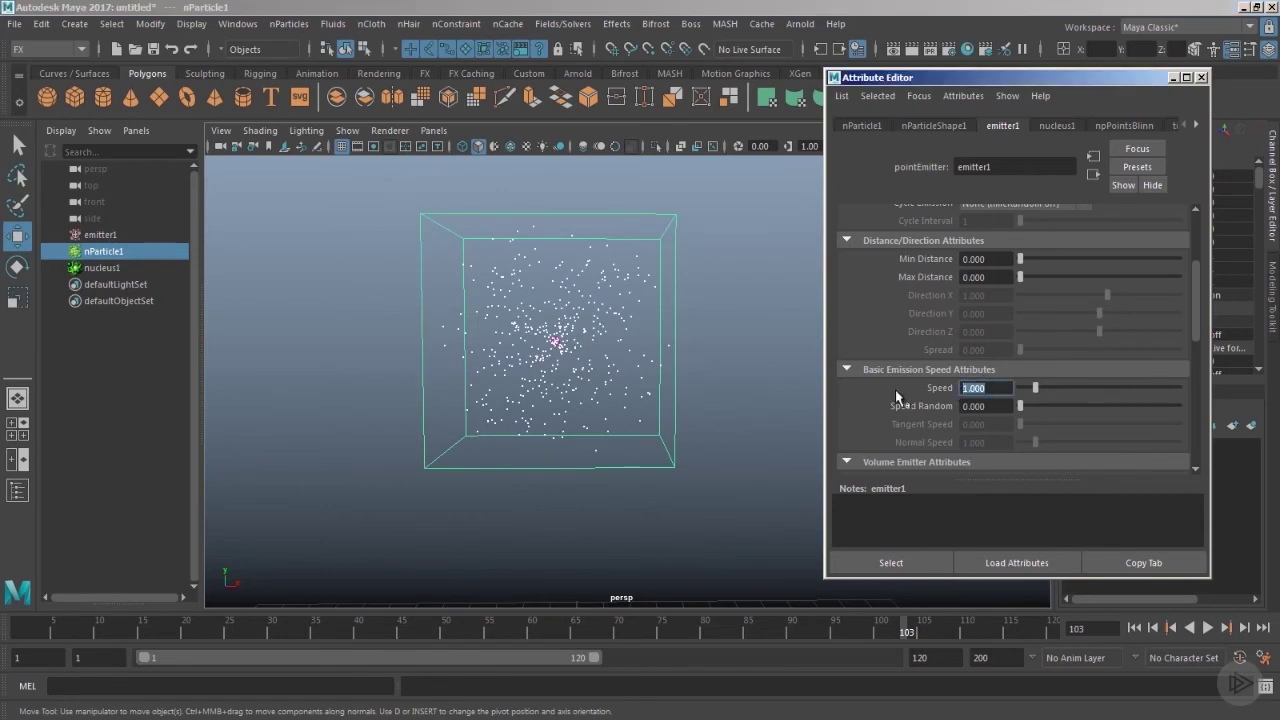
pyautogui.write('5')
pyautogui.press('Return')
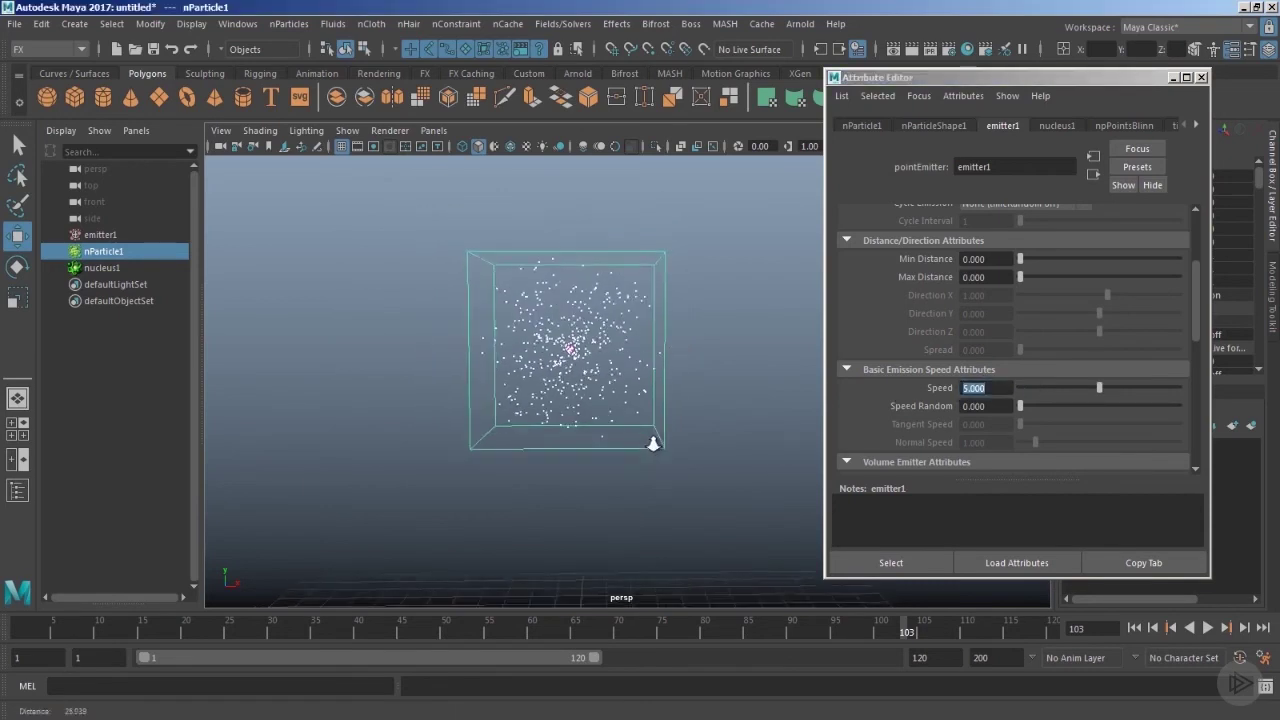
pyautogui.click(1134, 627)
pyautogui.click(1209, 629)
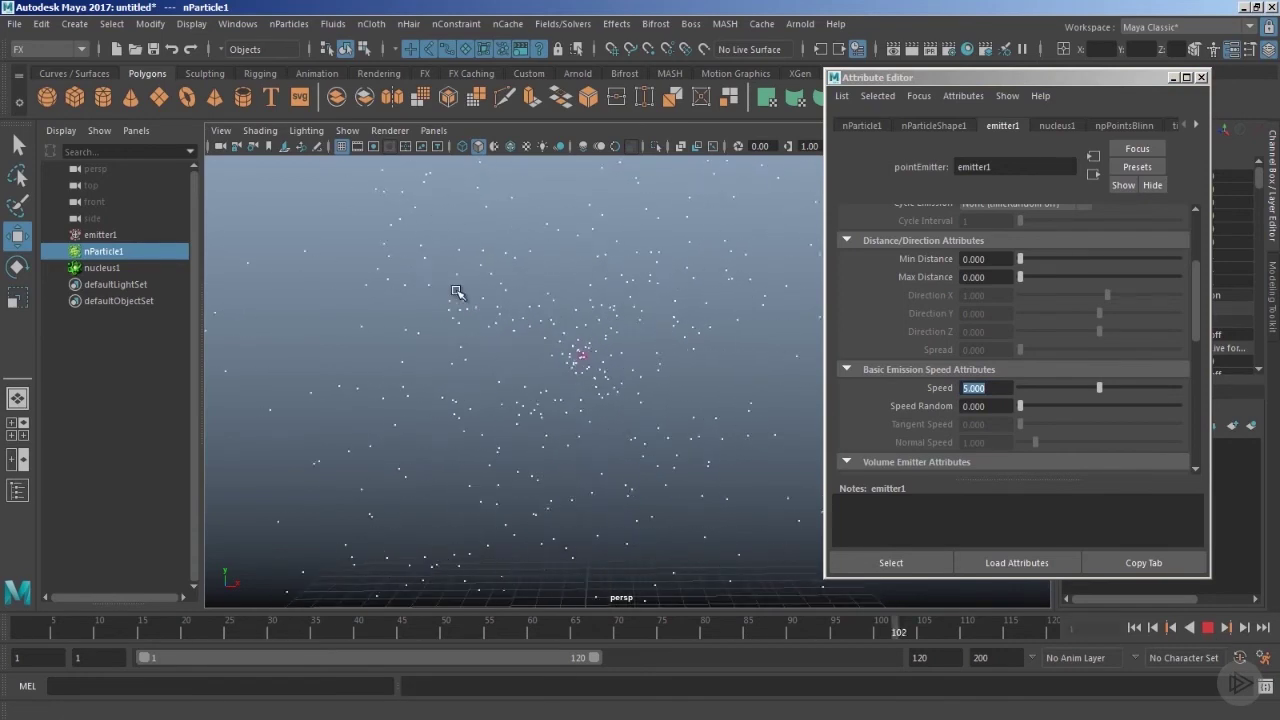
pyautogui.press('Escape')
# Step: Set Speed Random to 25 and replay to see the wider particle scatter
pyautogui.keyDown('alt'); pyautogui.moveTo(572, 414); pyautogui.dragTo(623, 398); pyautogui.keyUp('alt')
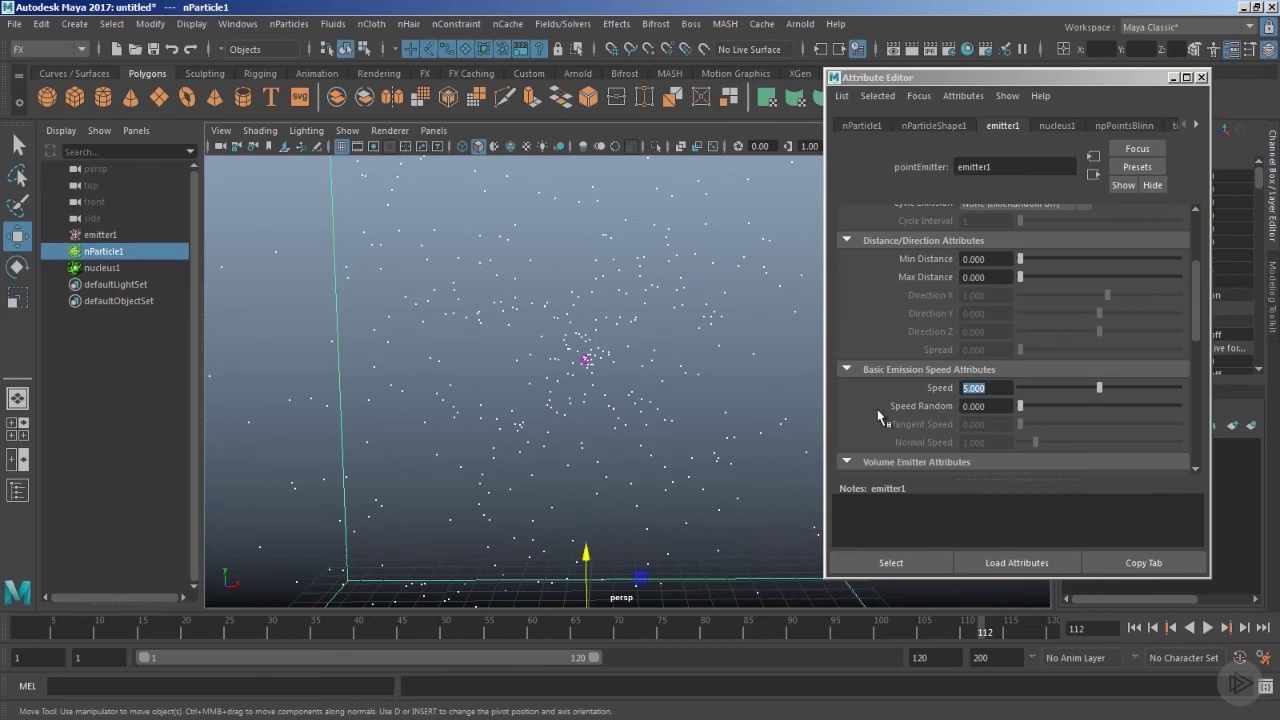
pyautogui.keyDown('alt'); pyautogui.moveTo(760, 400); pyautogui.dragTo(716, 393); pyautogui.keyUp('alt')
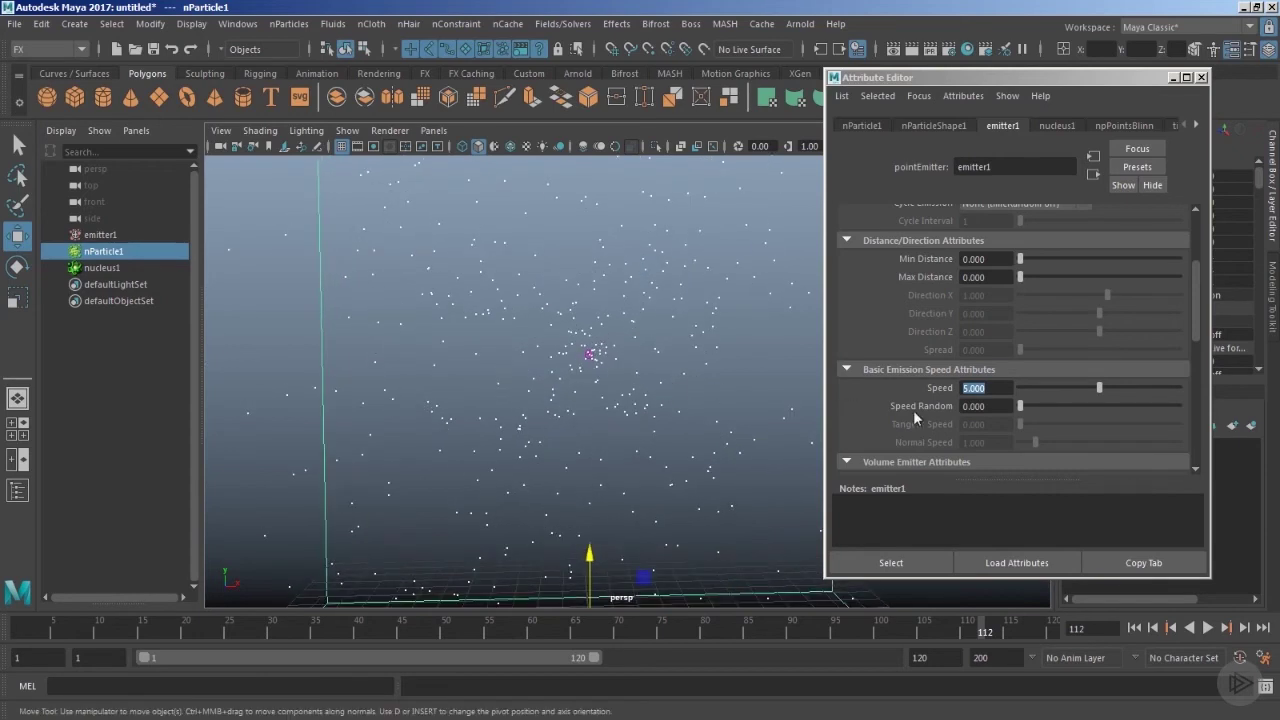
pyautogui.press('Tab')
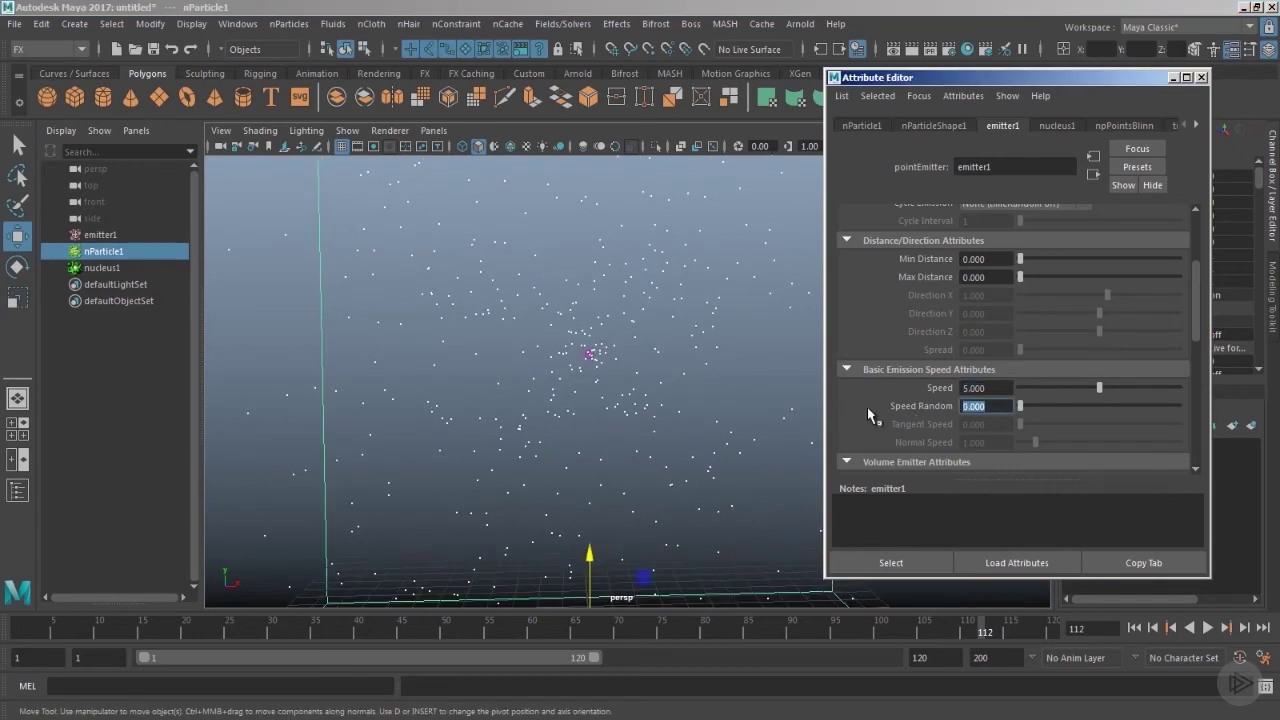
pyautogui.write('25')
pyautogui.press('Return')
pyautogui.keyDown('alt'); pyautogui.moveTo(720, 391); pyautogui.dragTo(712, 474); pyautogui.keyUp('alt')
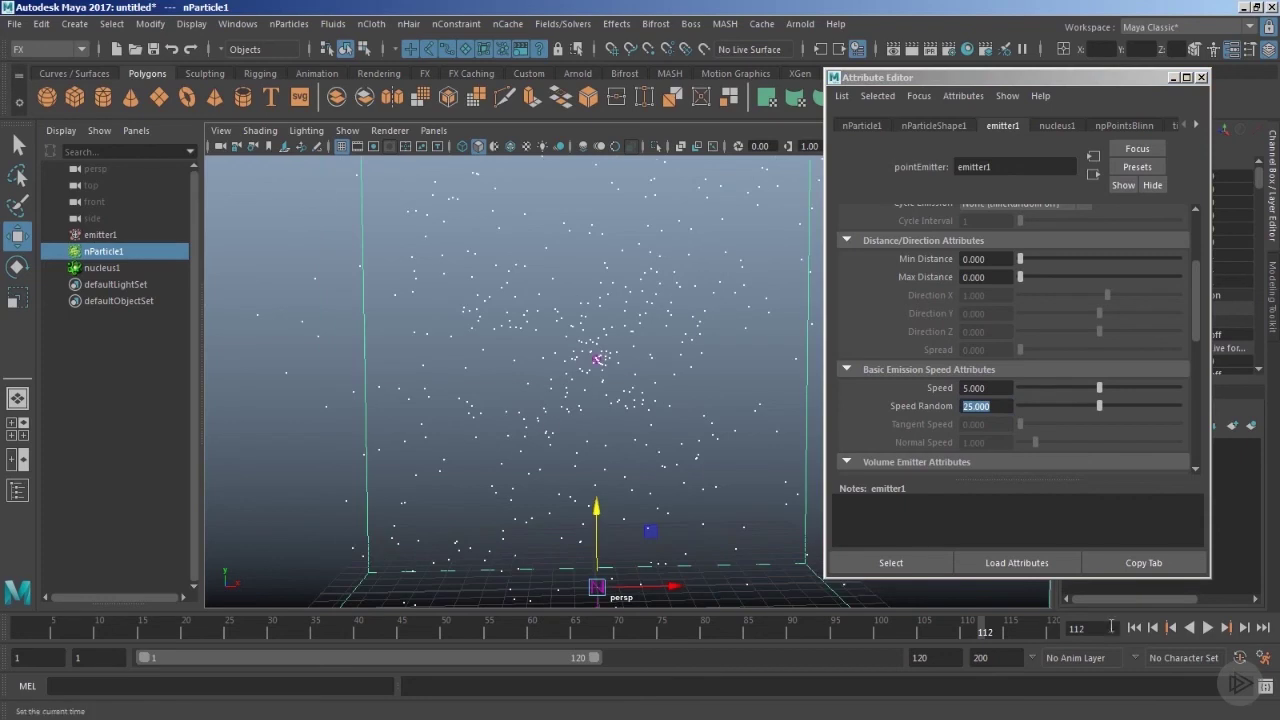
pyautogui.click(1134, 627)
pyautogui.click(1207, 627)
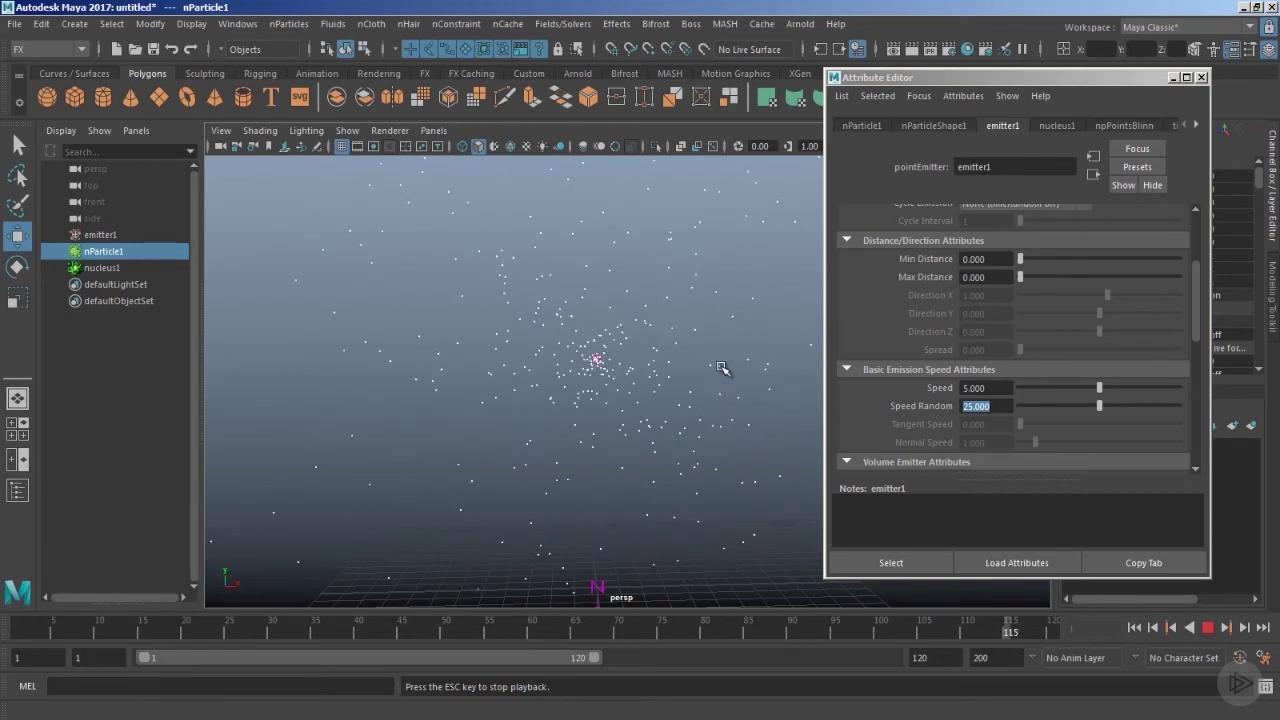
pyautogui.press('Escape')
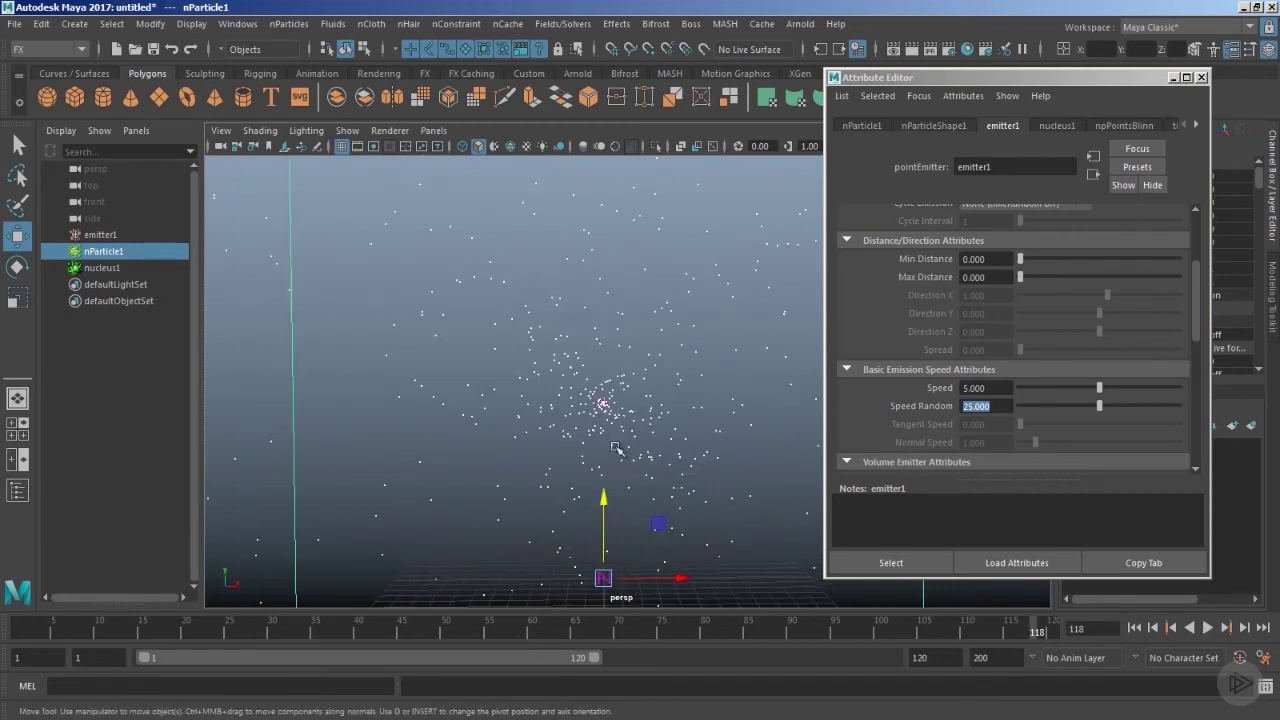
pyautogui.moveTo(1099, 406); pyautogui.dragTo(851, 406)
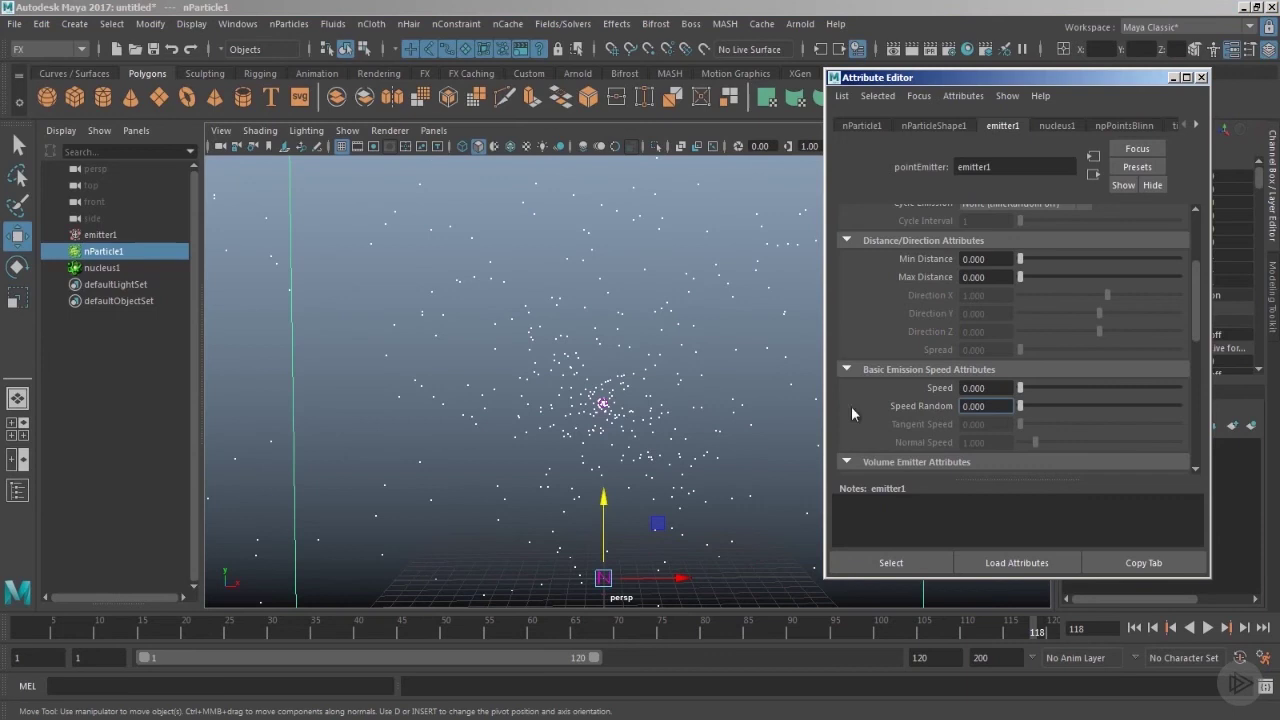
pyautogui.click(1134, 628)
pyautogui.click(1207, 627)
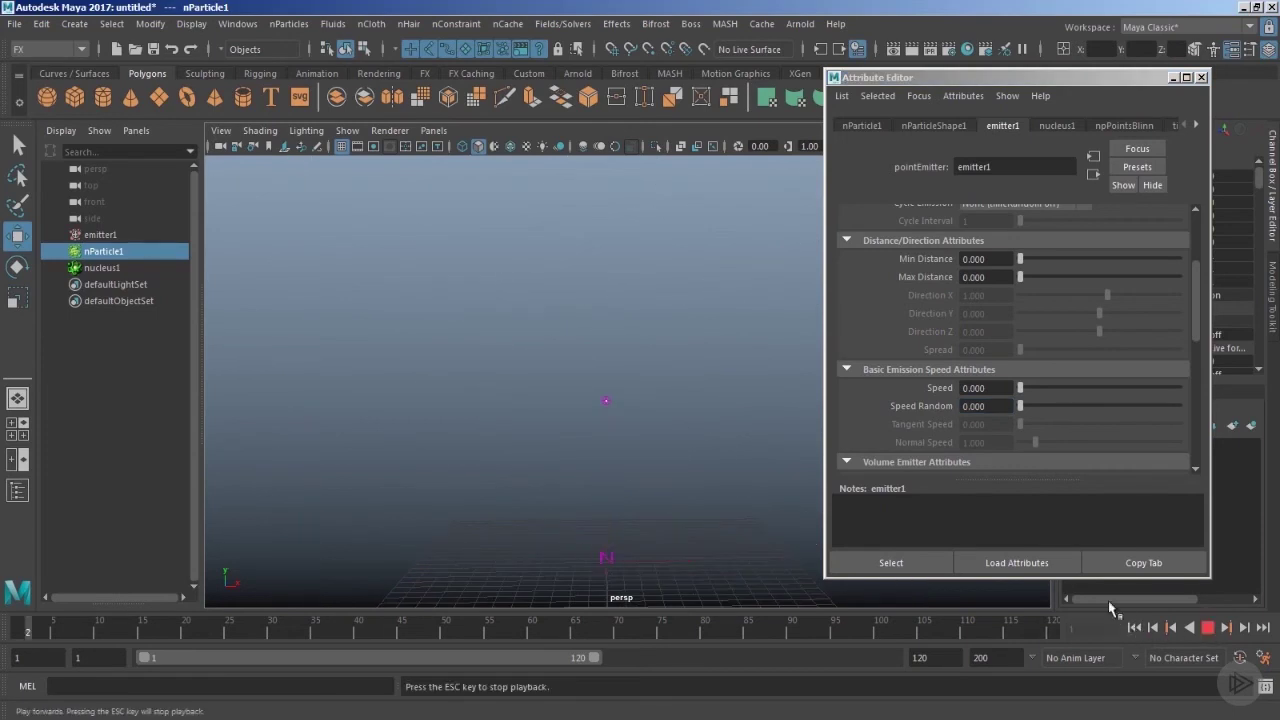
pyautogui.keyDown('alt'); pyautogui.moveTo(708, 468); pyautogui.dragTo(651, 437); pyautogui.keyUp('alt')
pyautogui.press('Escape')
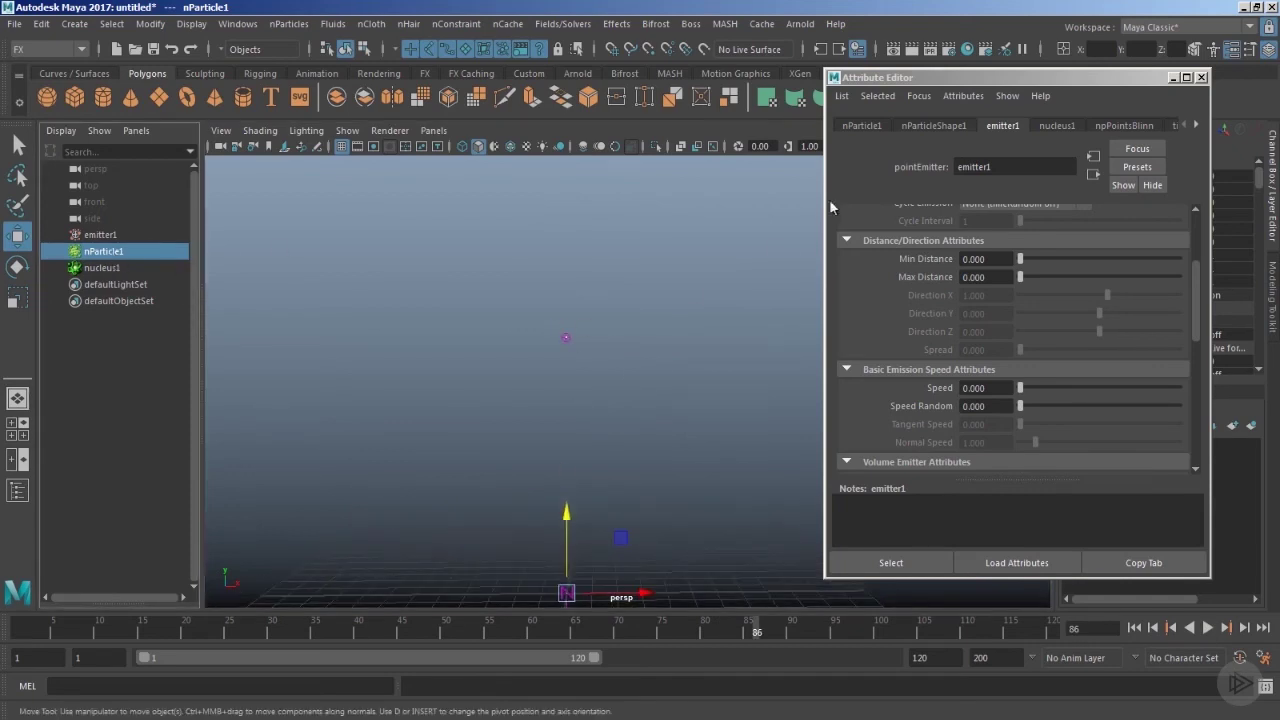
pyautogui.click(1177, 327)
pyautogui.click(936, 126)
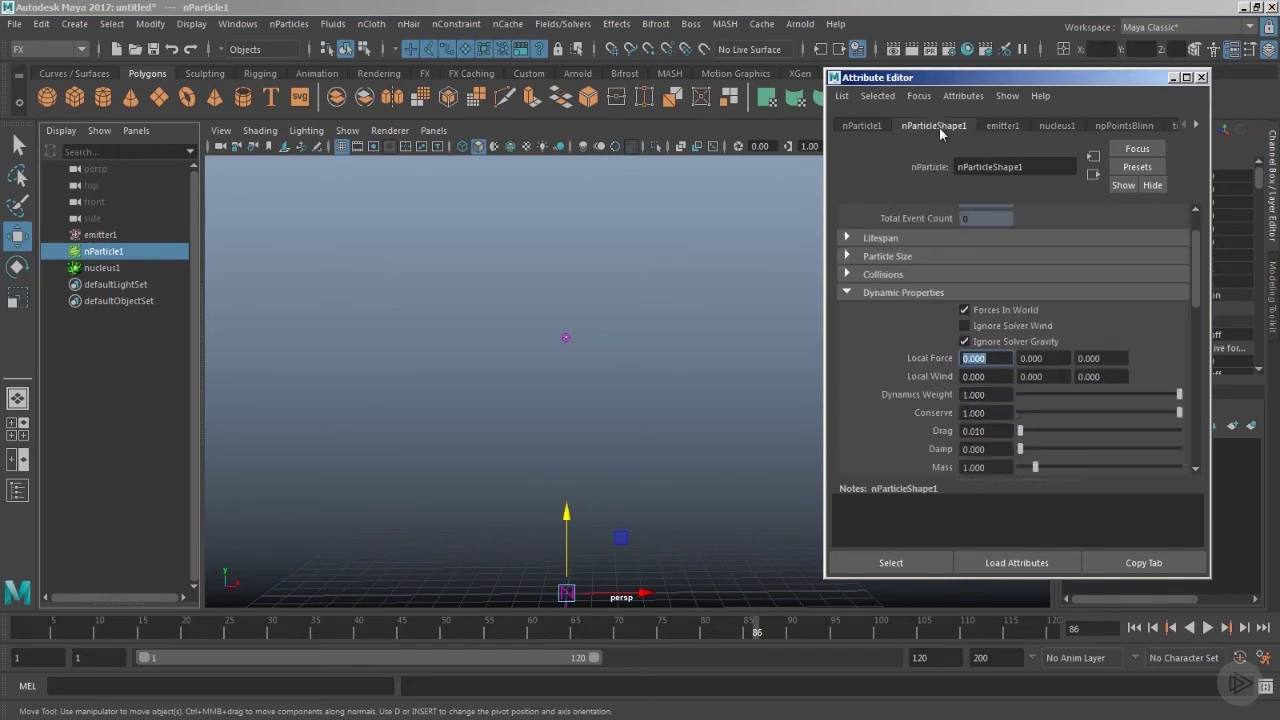
pyautogui.scroll(2, 1200, 271)
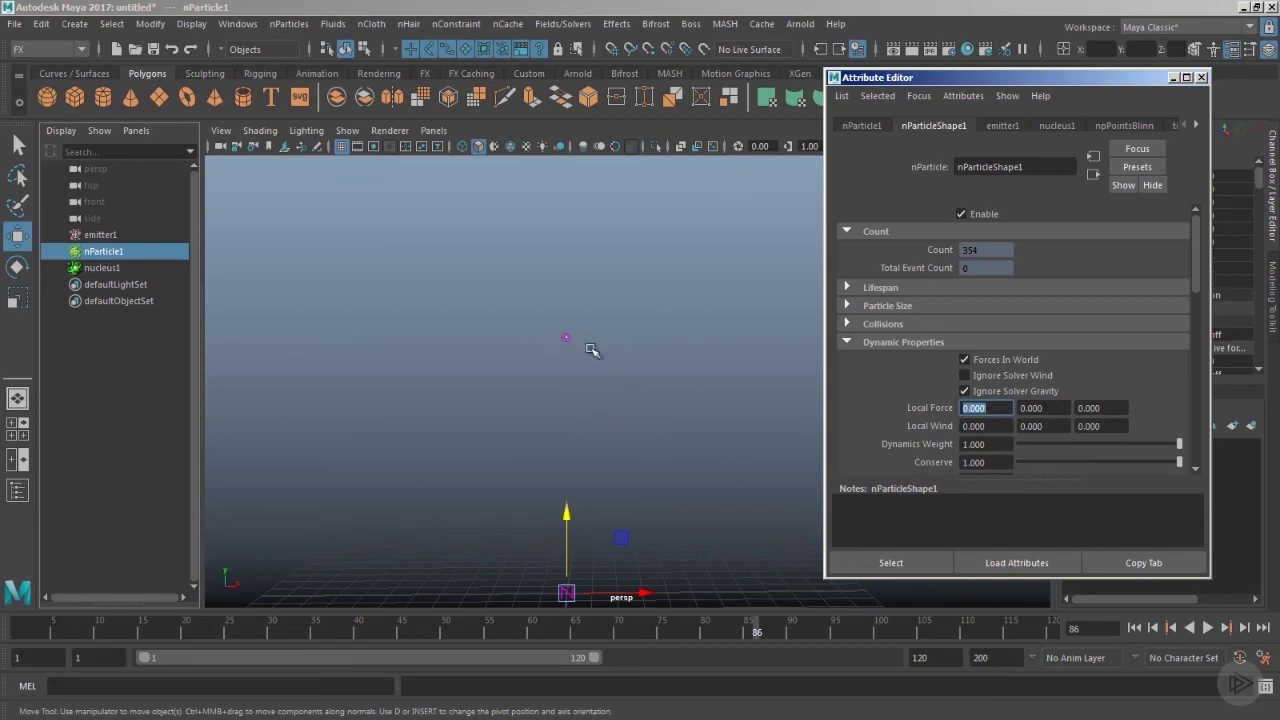
pyautogui.keyDown('alt'); pyautogui.moveTo(704, 407); pyautogui.dragTo(666, 397); pyautogui.keyUp('alt')
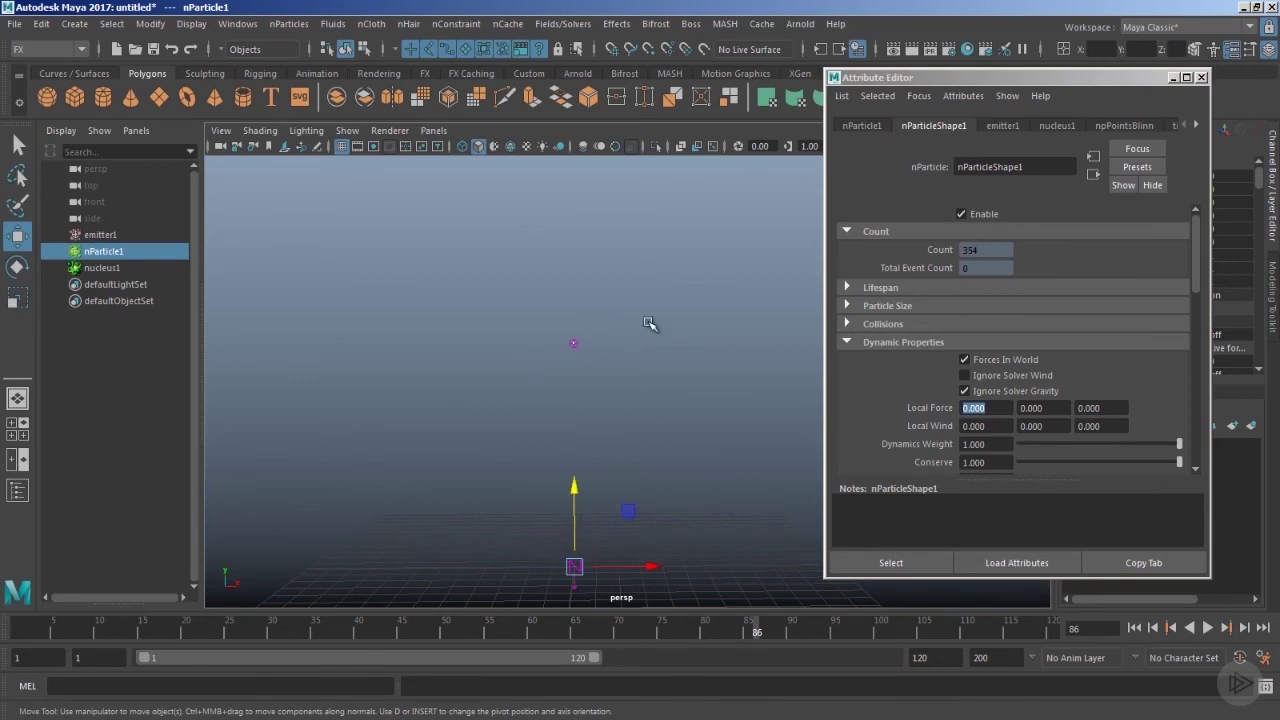
pyautogui.keyDown('alt'); pyautogui.moveTo(613, 362); pyautogui.dragTo(651, 366); pyautogui.keyUp('alt')
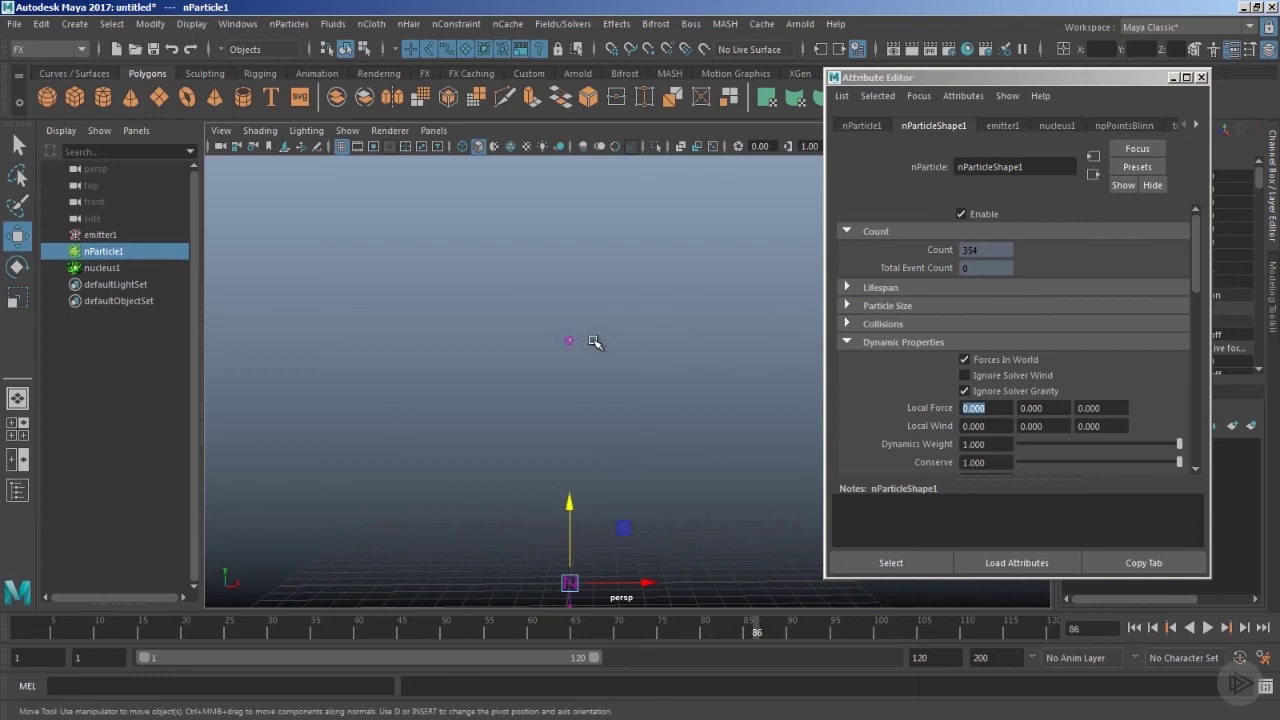
# Step: Set emitter1's Min Distance to 5 and Max Distance to 6
pyautogui.click(1003, 126)
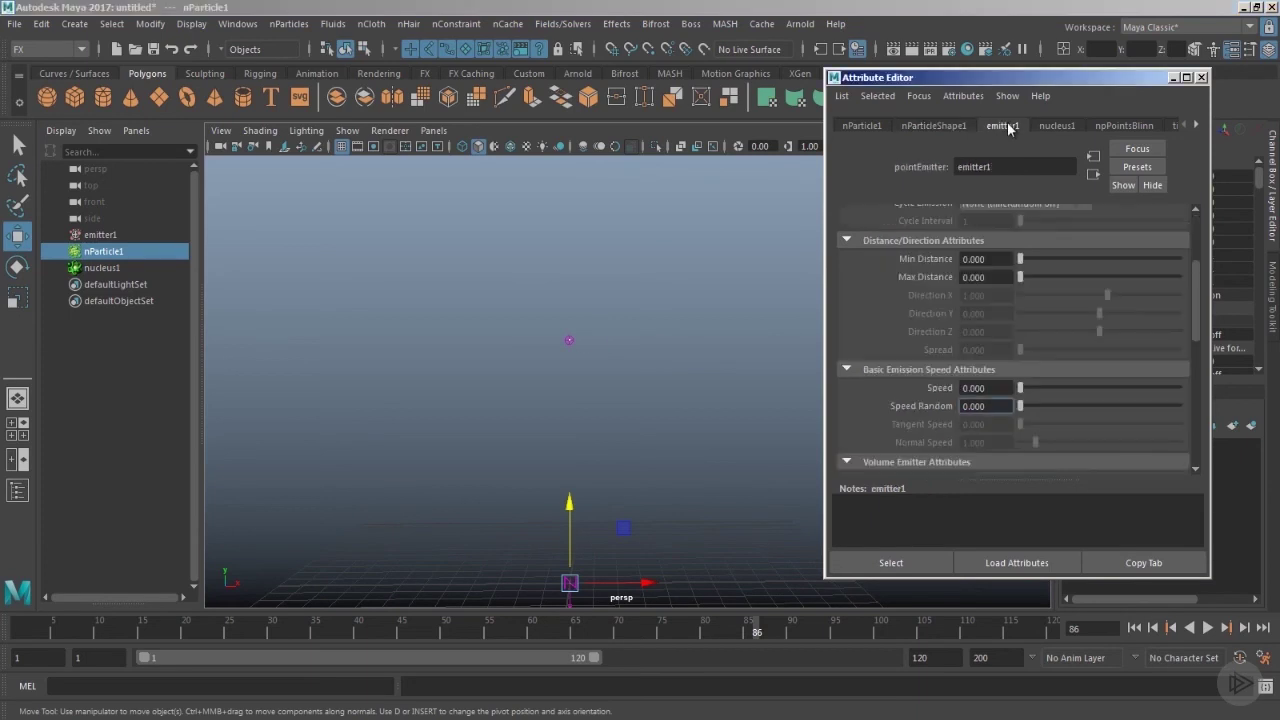
pyautogui.scroll(2, 897, 314)
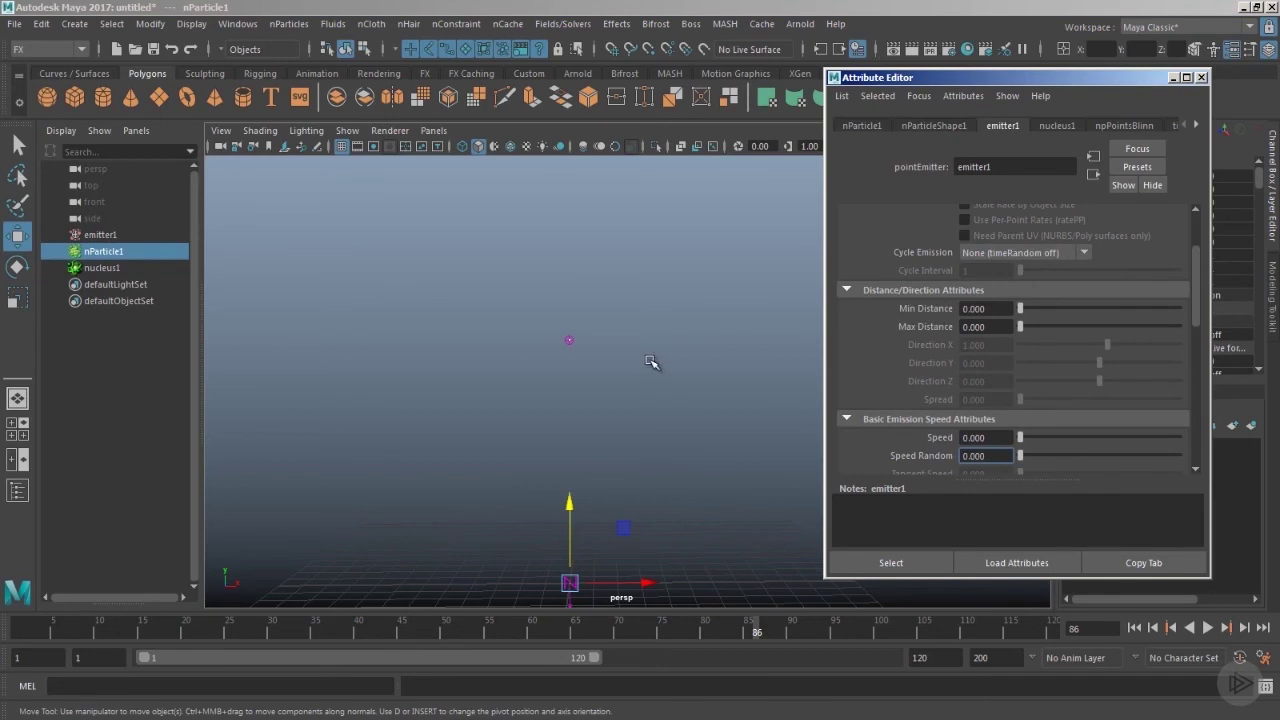
pyautogui.keyDown('alt'); pyautogui.moveTo(654, 360); pyautogui.dragTo(603, 340, button='middle'); pyautogui.keyUp('alt')
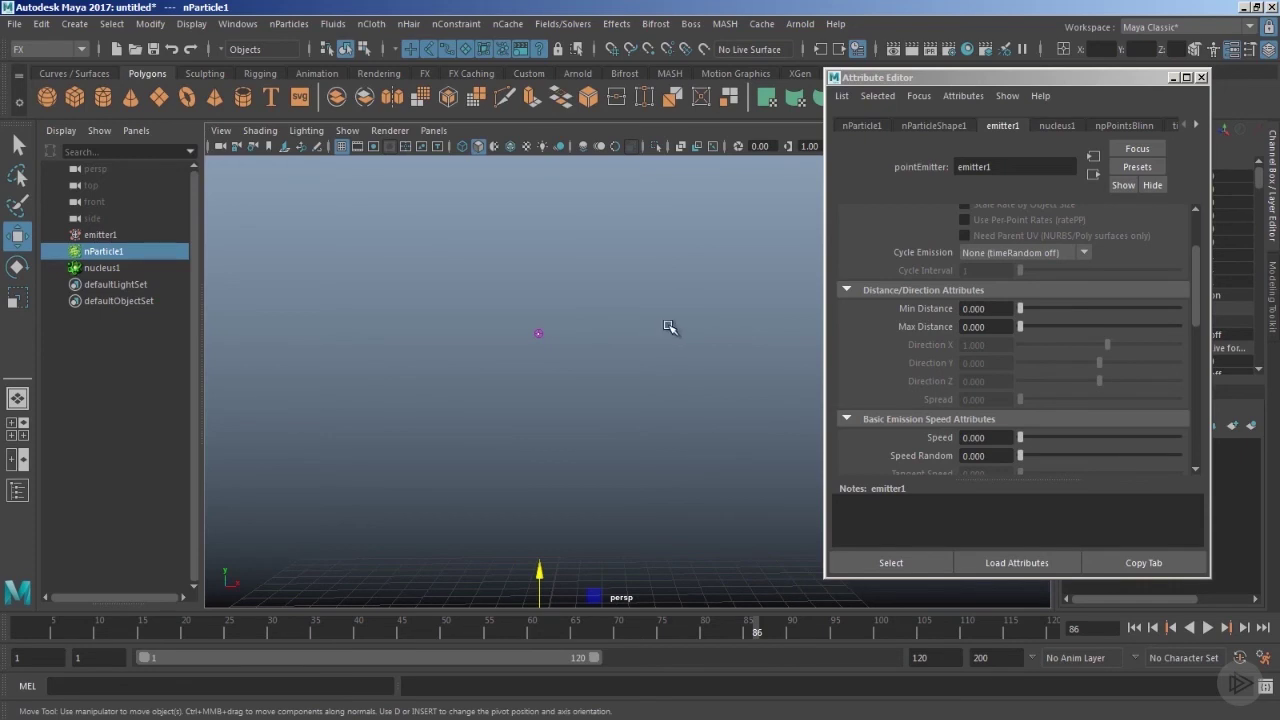
pyautogui.doubleClick(989, 308)
pyautogui.write('5')
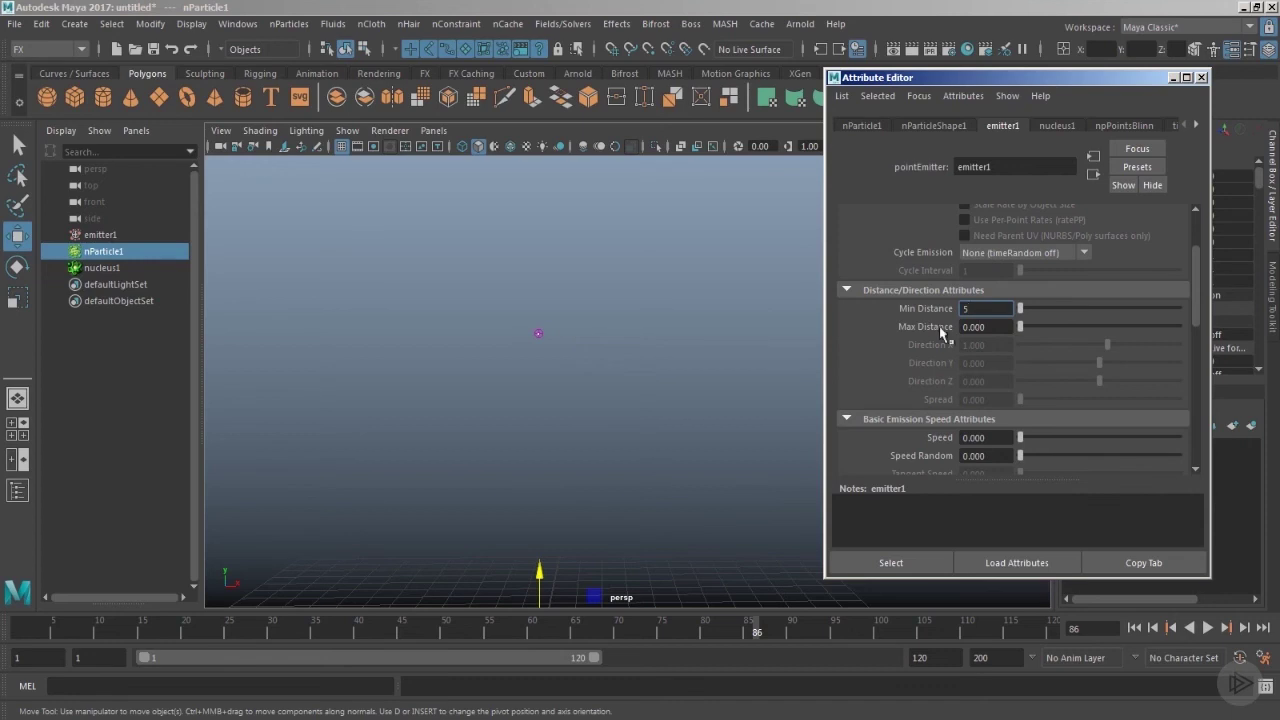
pyautogui.press('Tab')
pyautogui.press('Return')
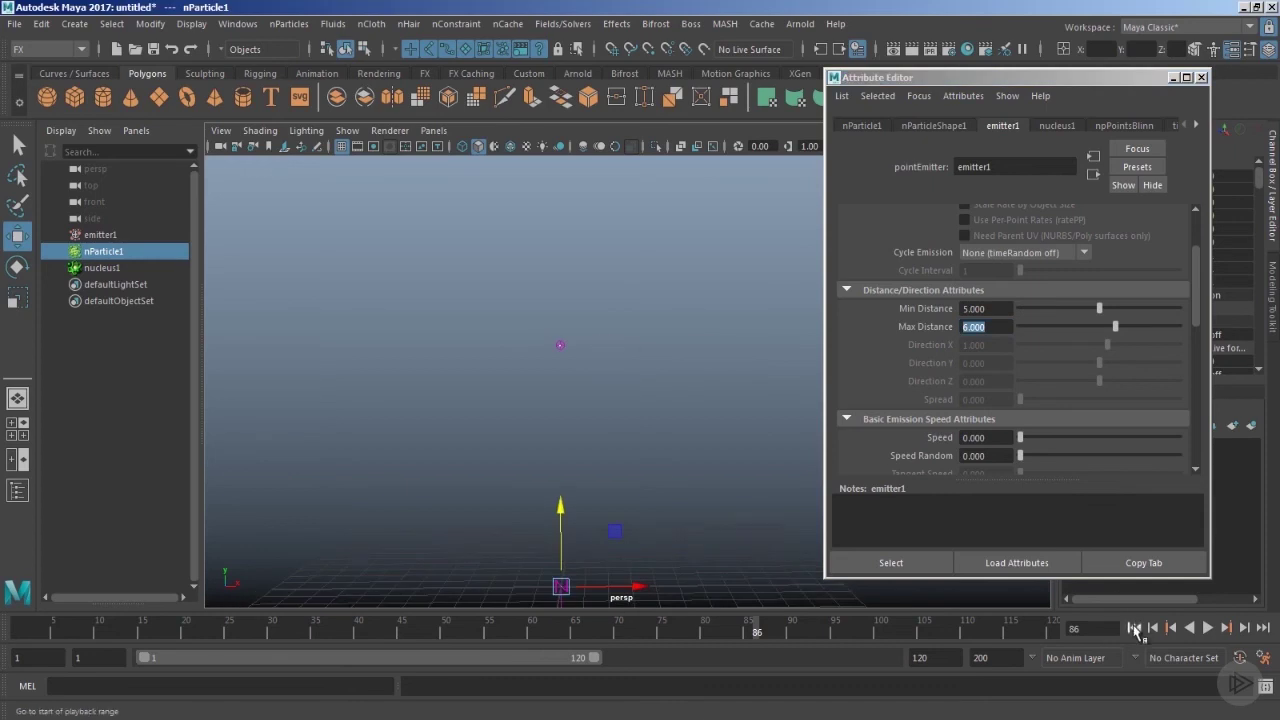
# Step: Replay the simulation from frame 1 and zoom in on the particle shell
pyautogui.click(1134, 627)
pyautogui.click(1207, 627)
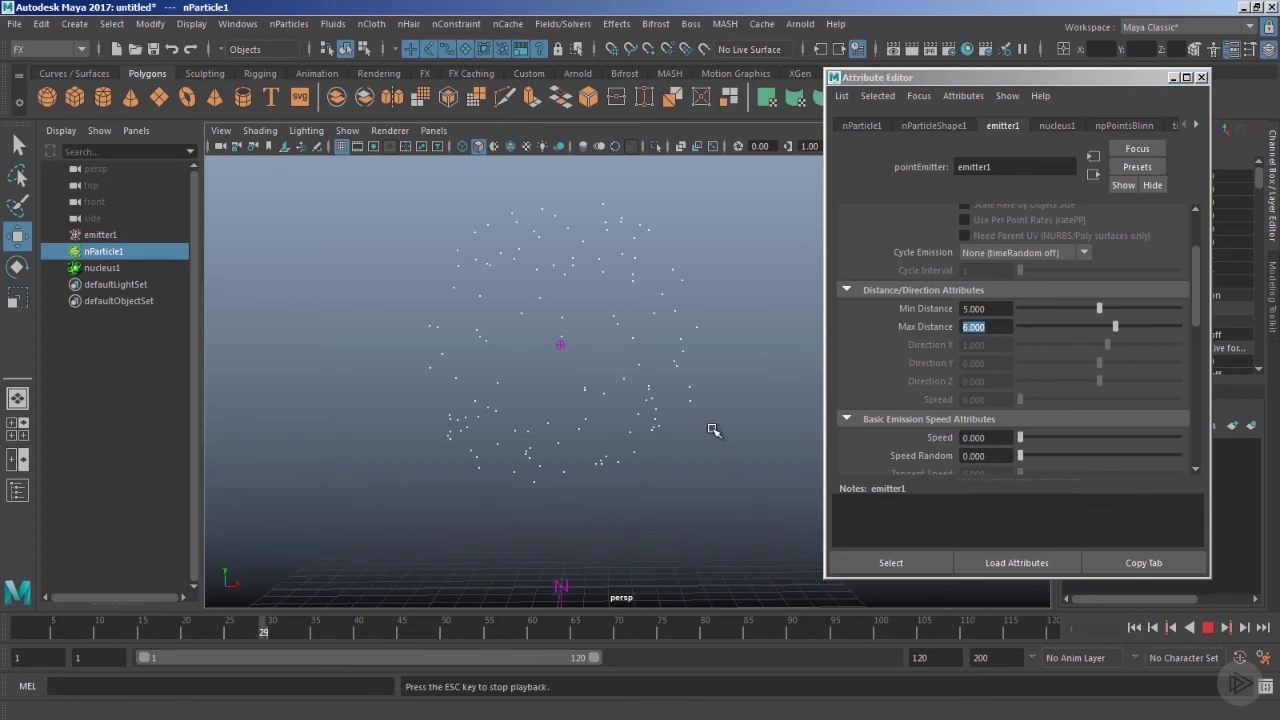
pyautogui.press('Escape')
pyautogui.moveTo(674, 374)
pyautogui.keyDown('alt'); pyautogui.mouseDown()
pyautogui.moveTo(689, 405)
pyautogui.moveTo(683, 372)
pyautogui.mouseUp(); pyautogui.keyUp('alt')
pyautogui.keyDown('alt'); pyautogui.moveTo(543, 374); pyautogui.dragTo(690, 307); pyautogui.keyUp('alt')
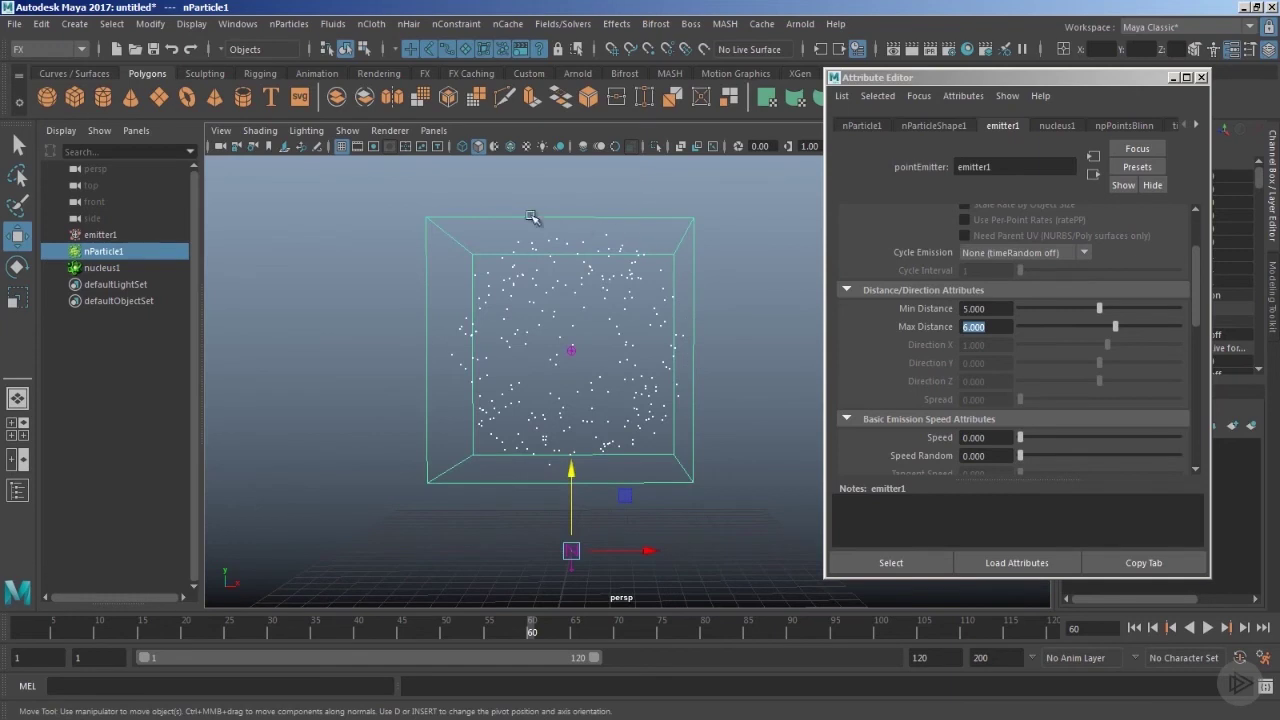
pyautogui.scroll(2, 677, 430)
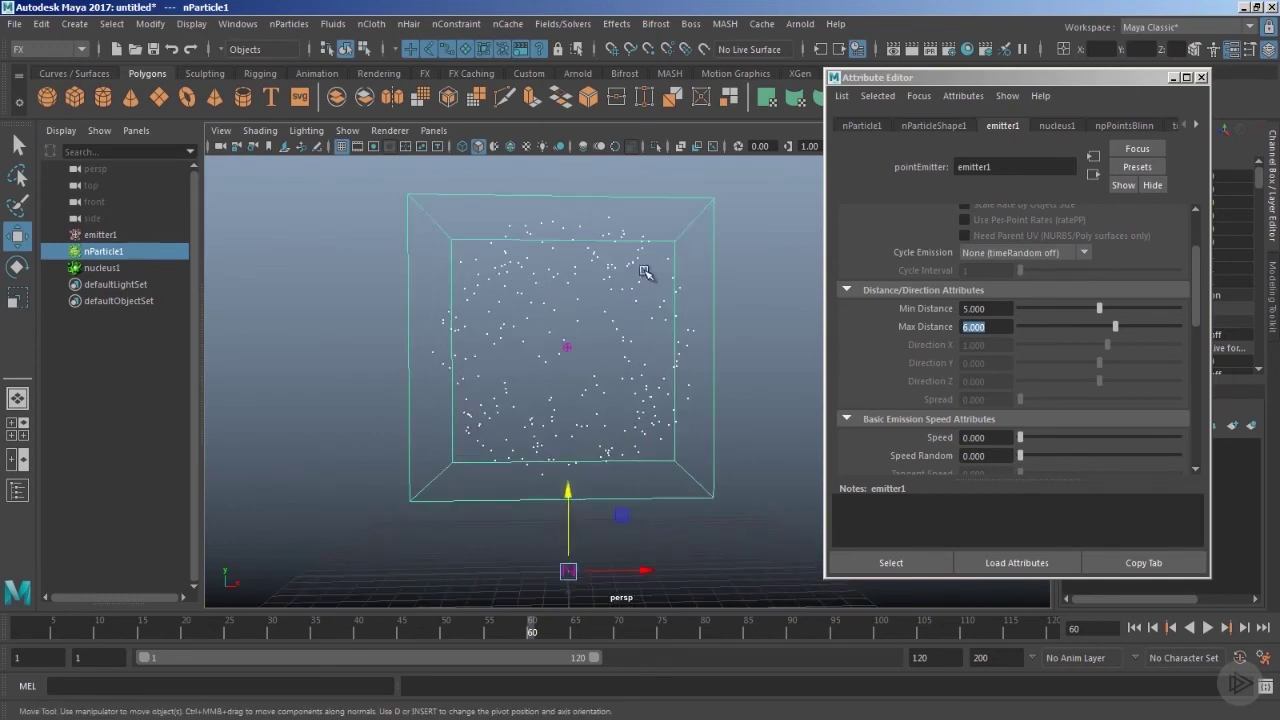
pyautogui.scroll(1, 650, 438)
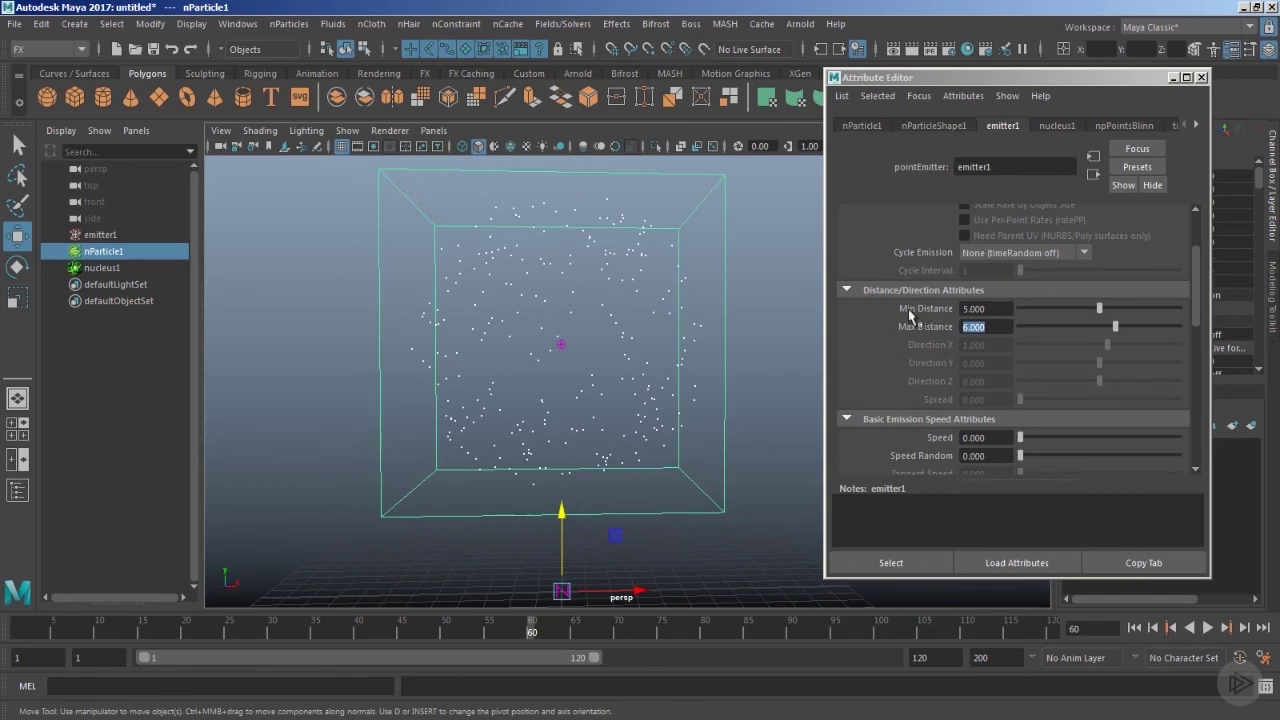
pyautogui.scroll(2, 724, 338)
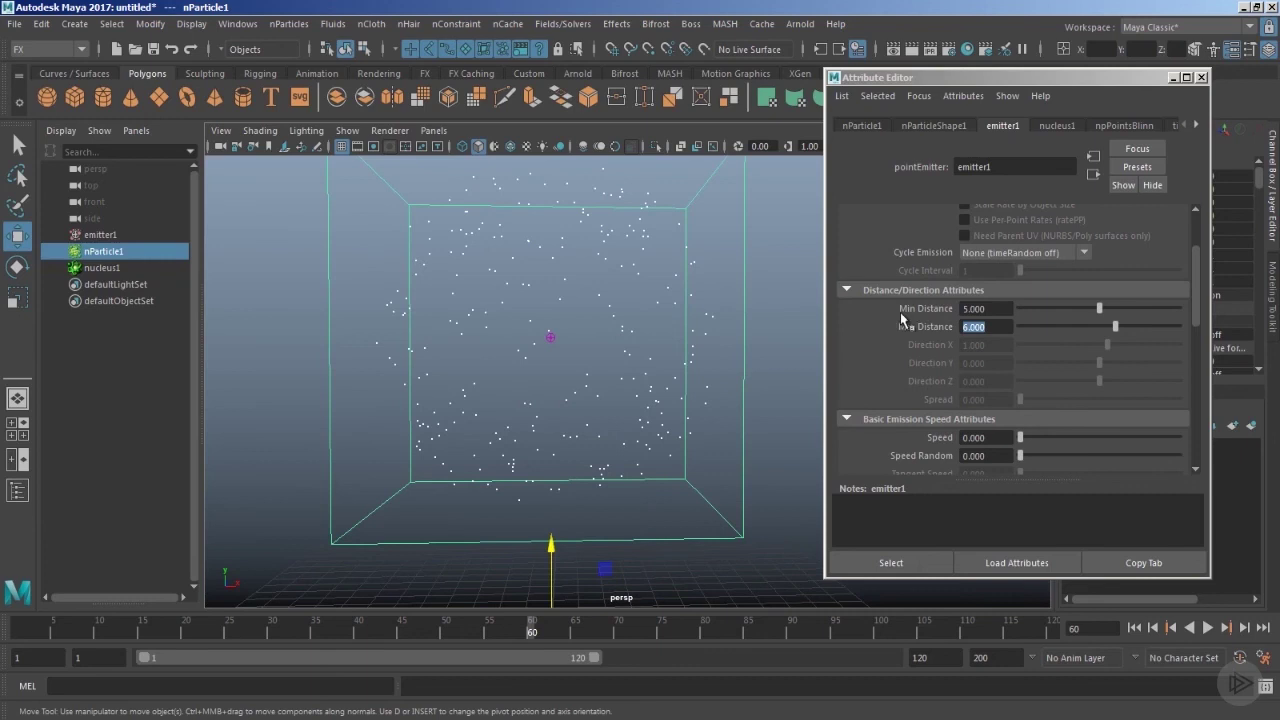
# Step: Set the emitter's Min Distance to 6 to match Max, and the emission Rate to 1500
pyautogui.click(998, 309)
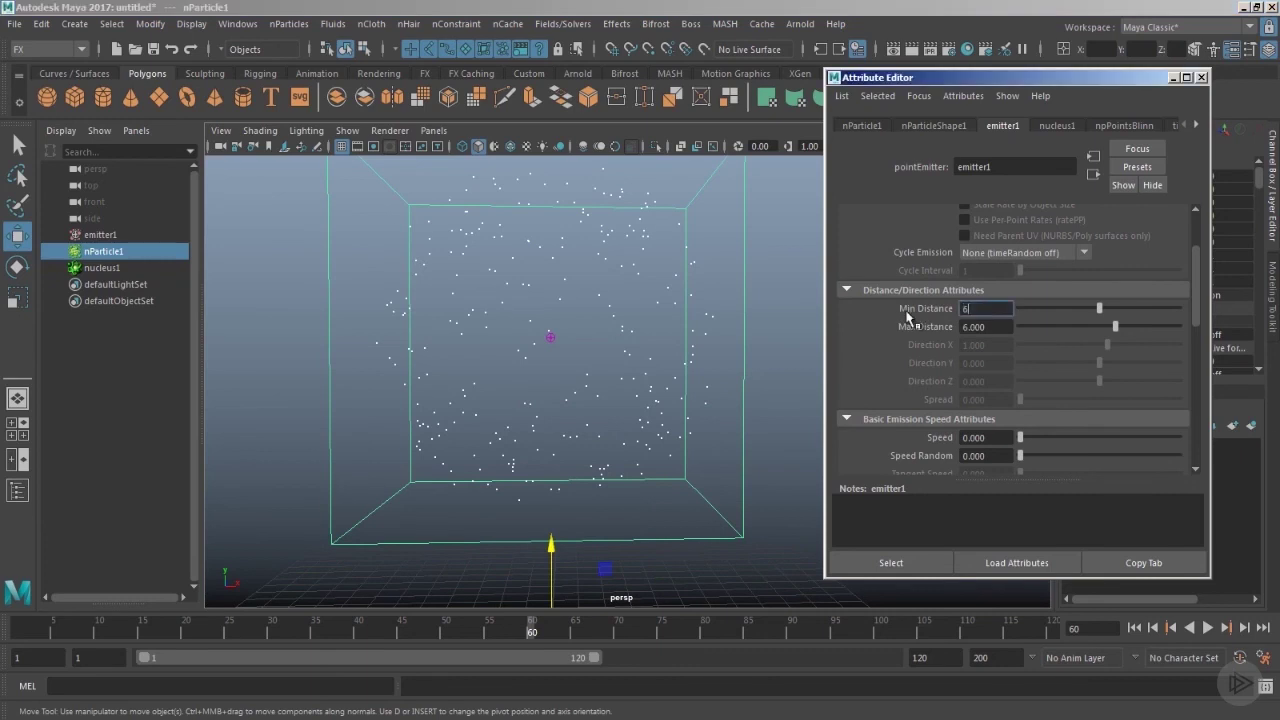
pyautogui.press('Return')
pyautogui.scroll(-2, 600, 400)
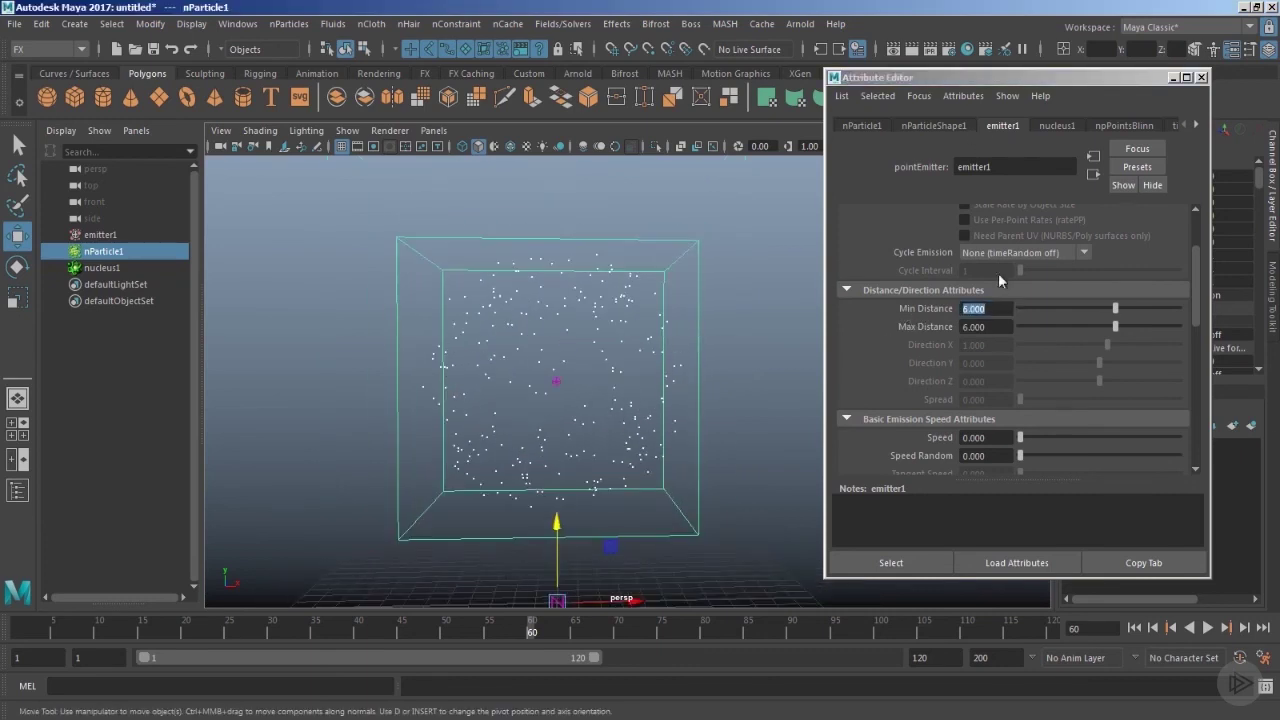
pyautogui.scroll(3, 1006, 341)
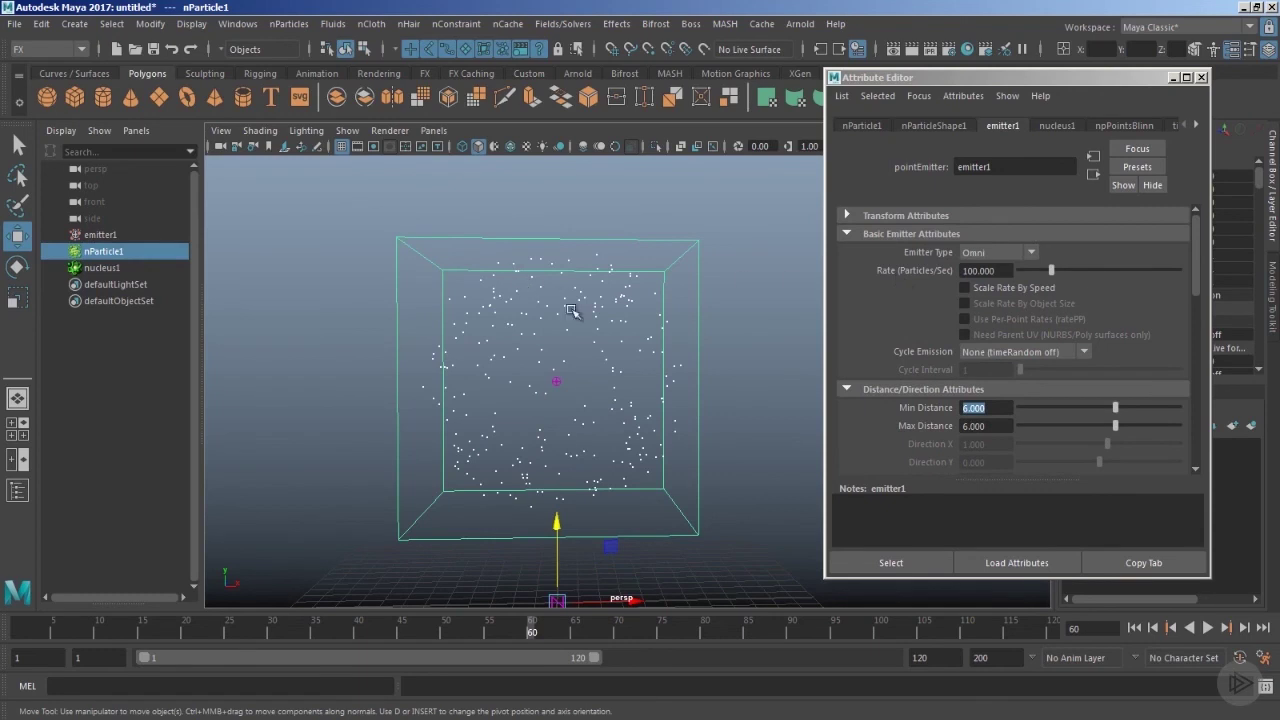
pyautogui.doubleClick(1004, 271)
pyautogui.write('1500')
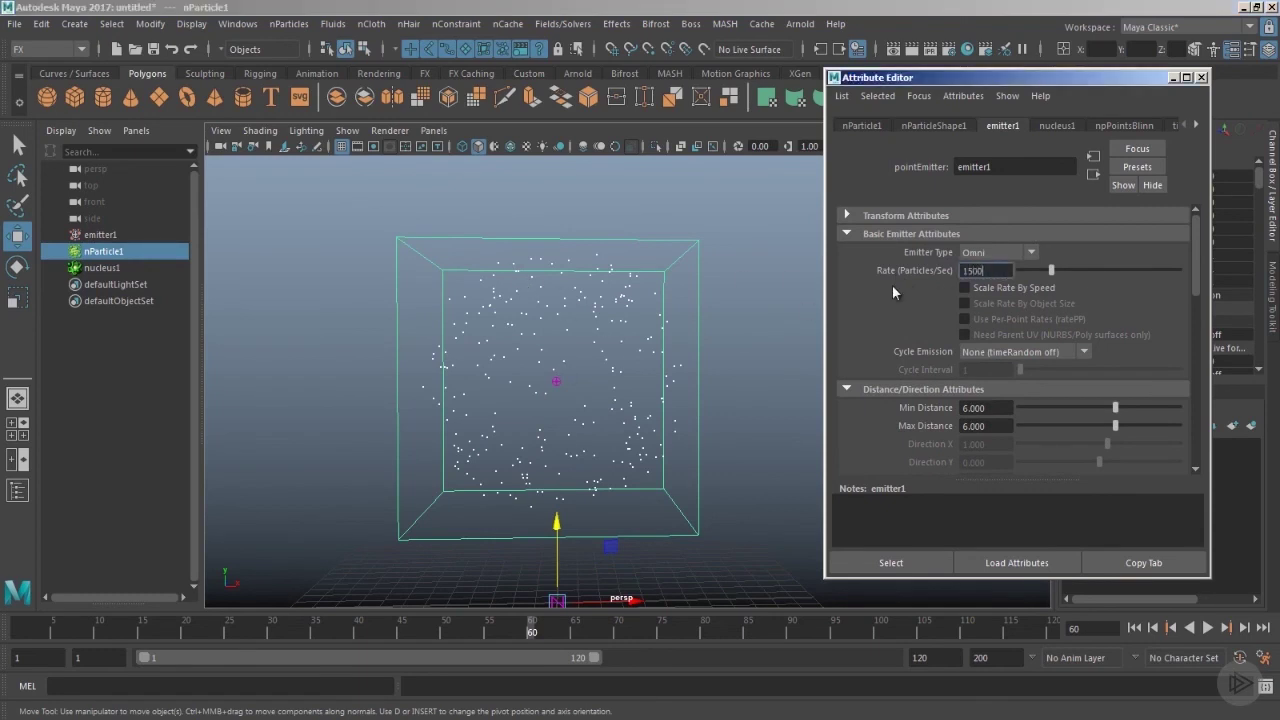
pyautogui.press('Return')
# Step: Rewind, extend the playback range end to 200, and play to about frame 185
pyautogui.click(1137, 628)
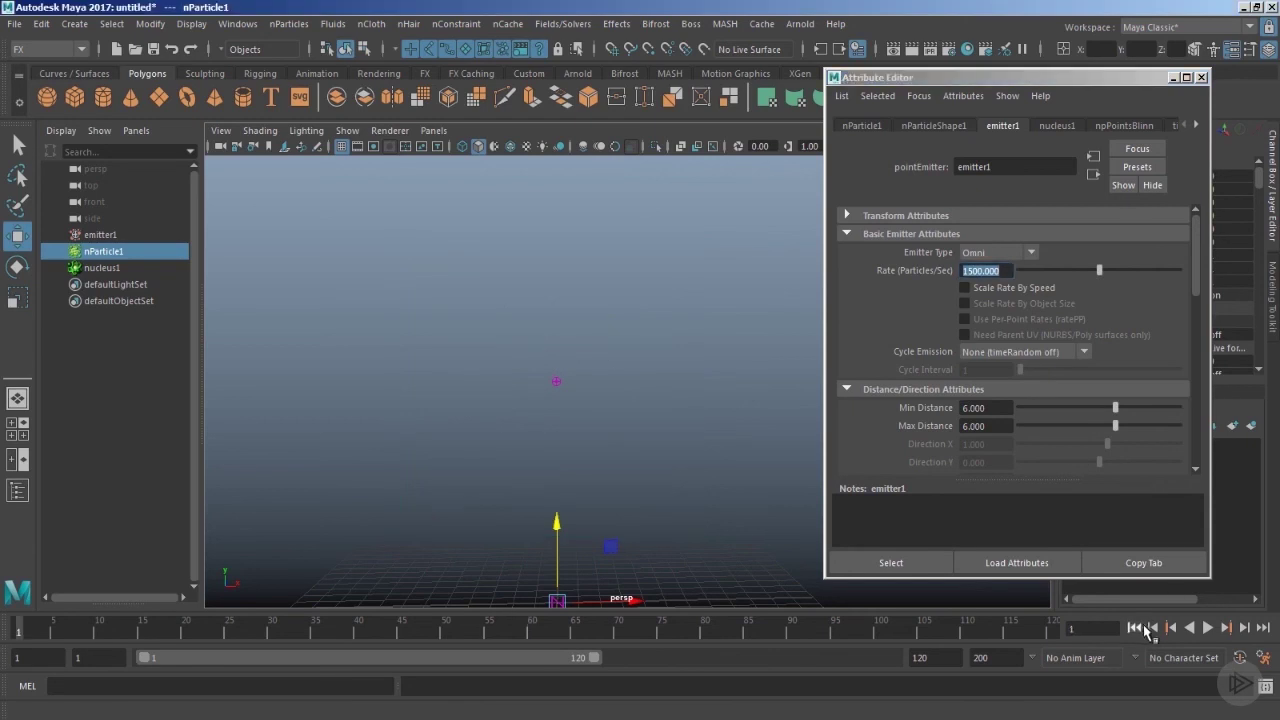
pyautogui.click(1208, 628)
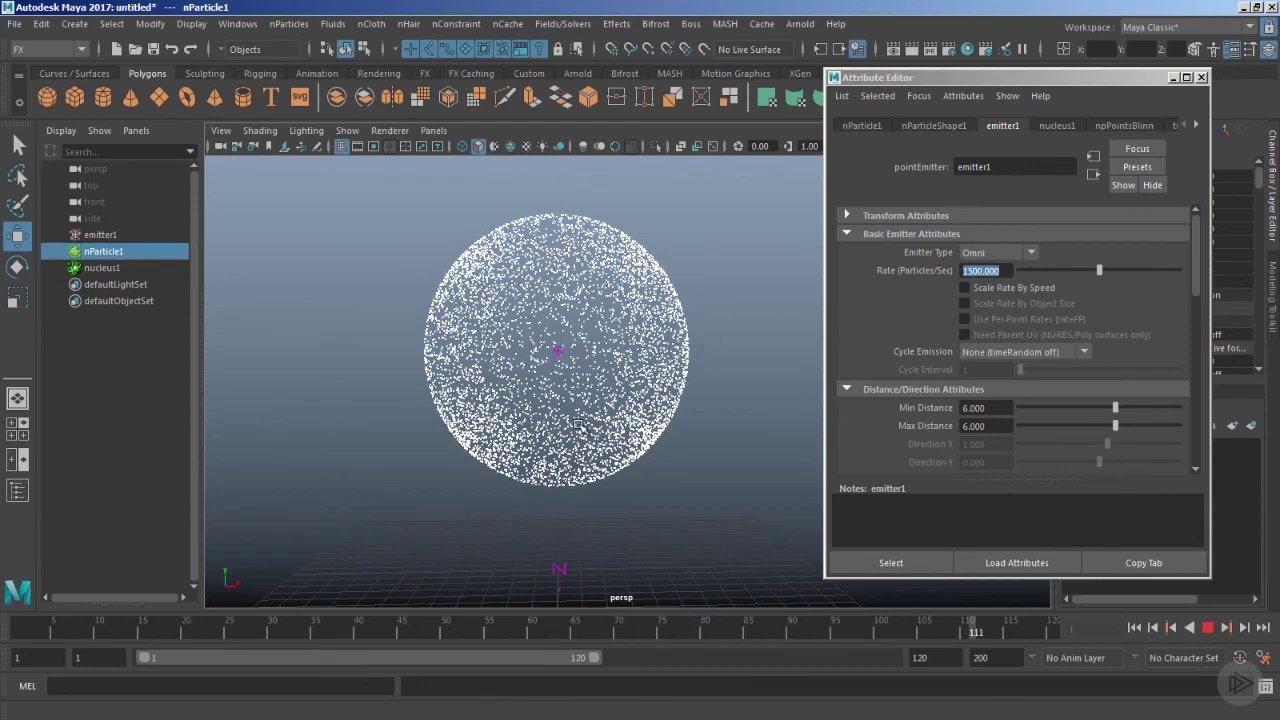
pyautogui.press('Escape')
pyautogui.keyDown('alt'); pyautogui.moveTo(648, 385); pyautogui.dragTo(662, 573); pyautogui.keyUp('alt')
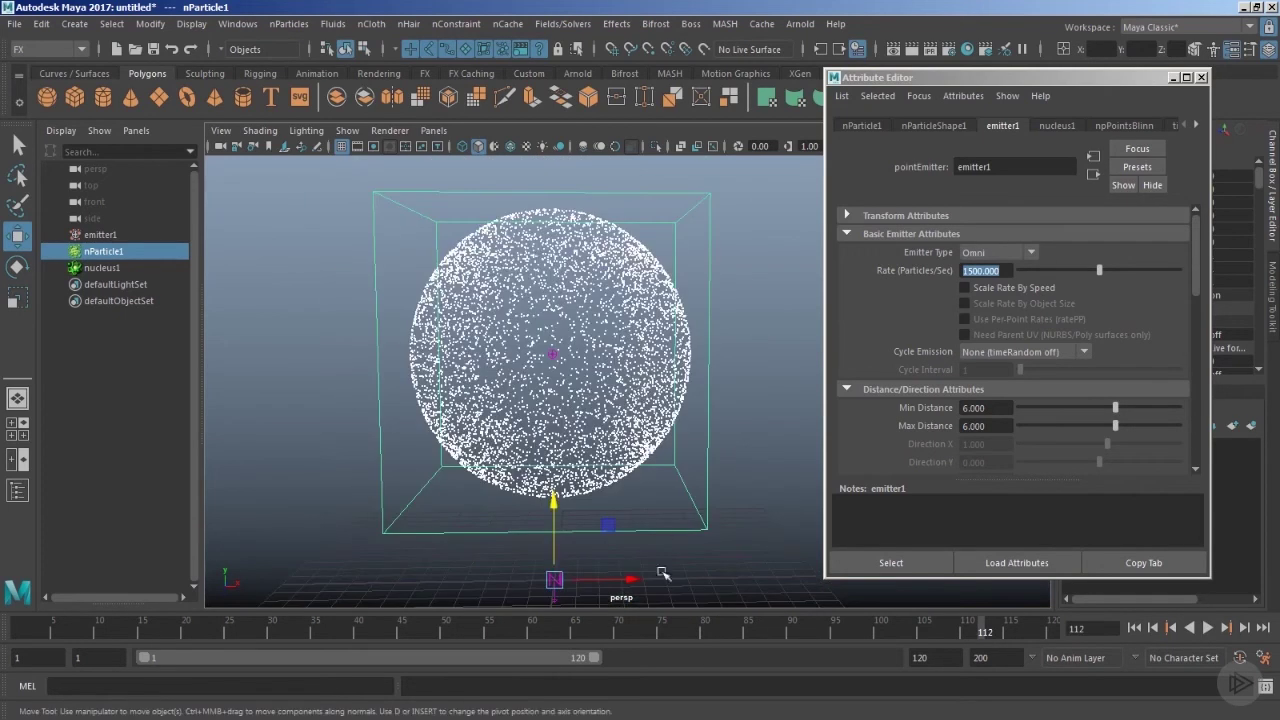
pyautogui.moveTo(592, 662); pyautogui.dragTo(893, 659)
pyautogui.click(1207, 628)
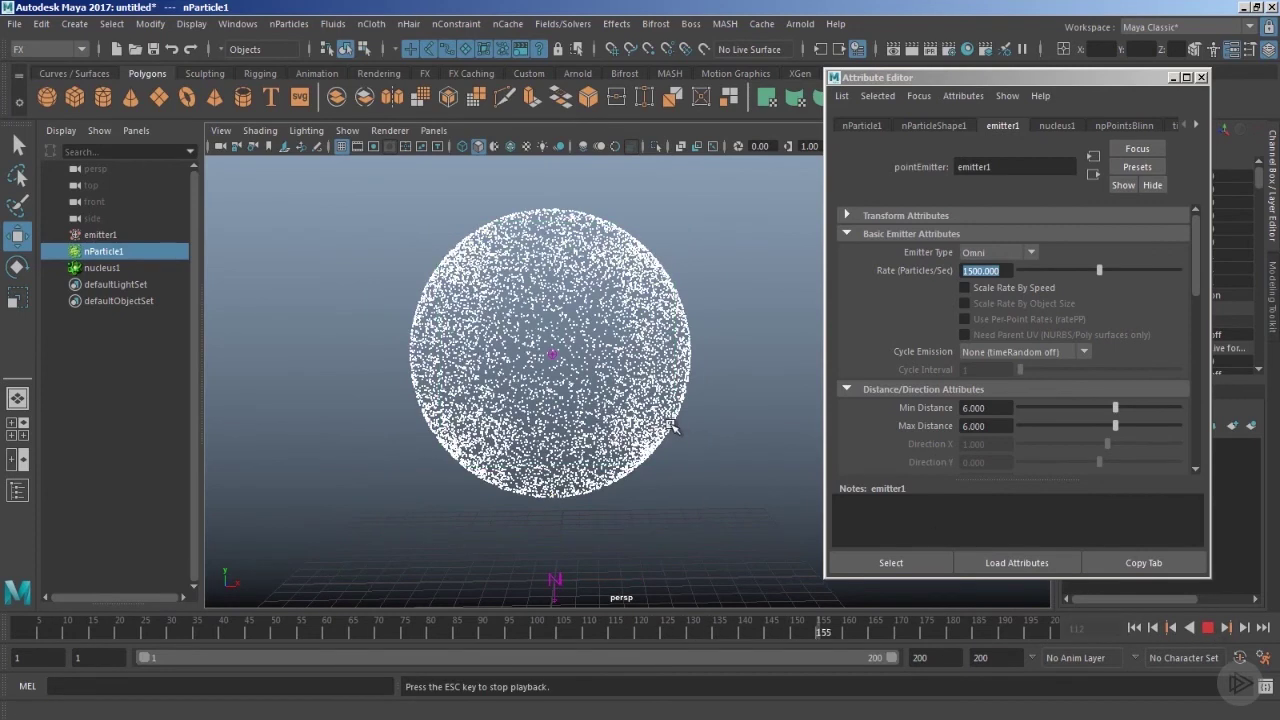
pyautogui.press('Escape')
pyautogui.keyDown('alt'); pyautogui.moveTo(673, 427); pyautogui.dragTo(564, 271); pyautogui.keyUp('alt')
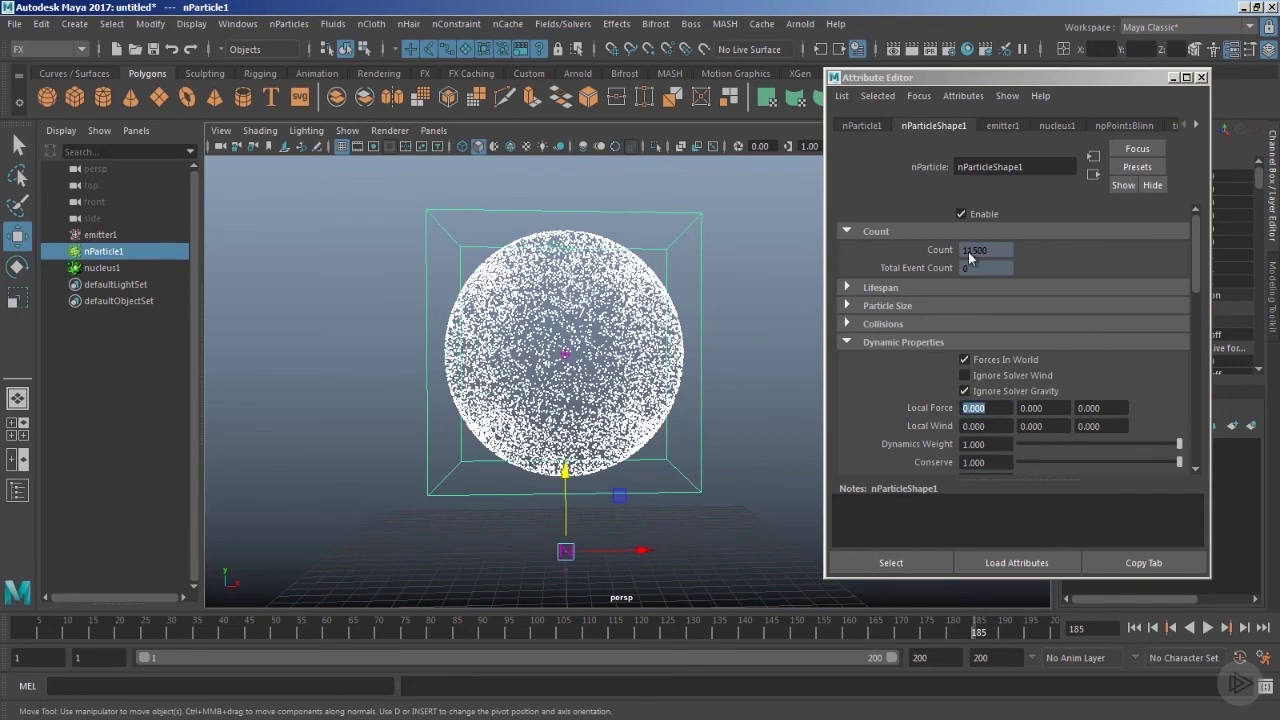
# Step: Turn on the Particle Count heads-up display, showing 11500 particles
pyautogui.click(193, 24)
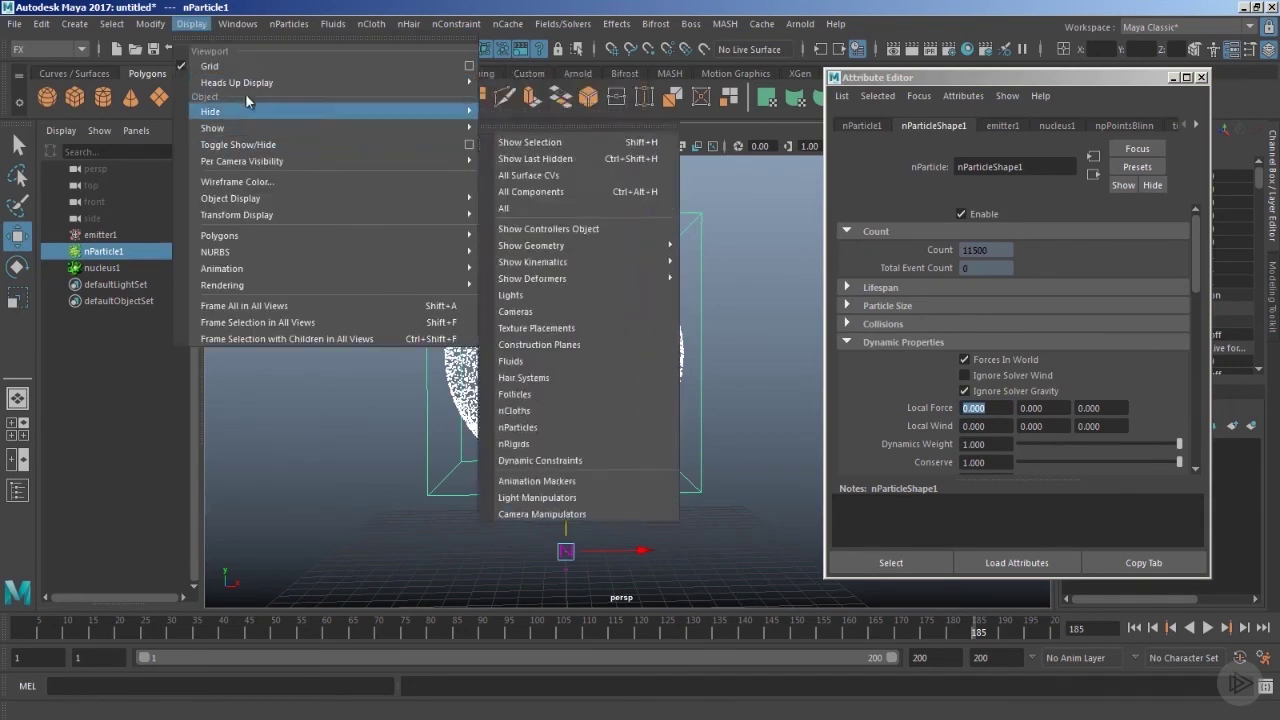
pyautogui.moveTo(246, 83)
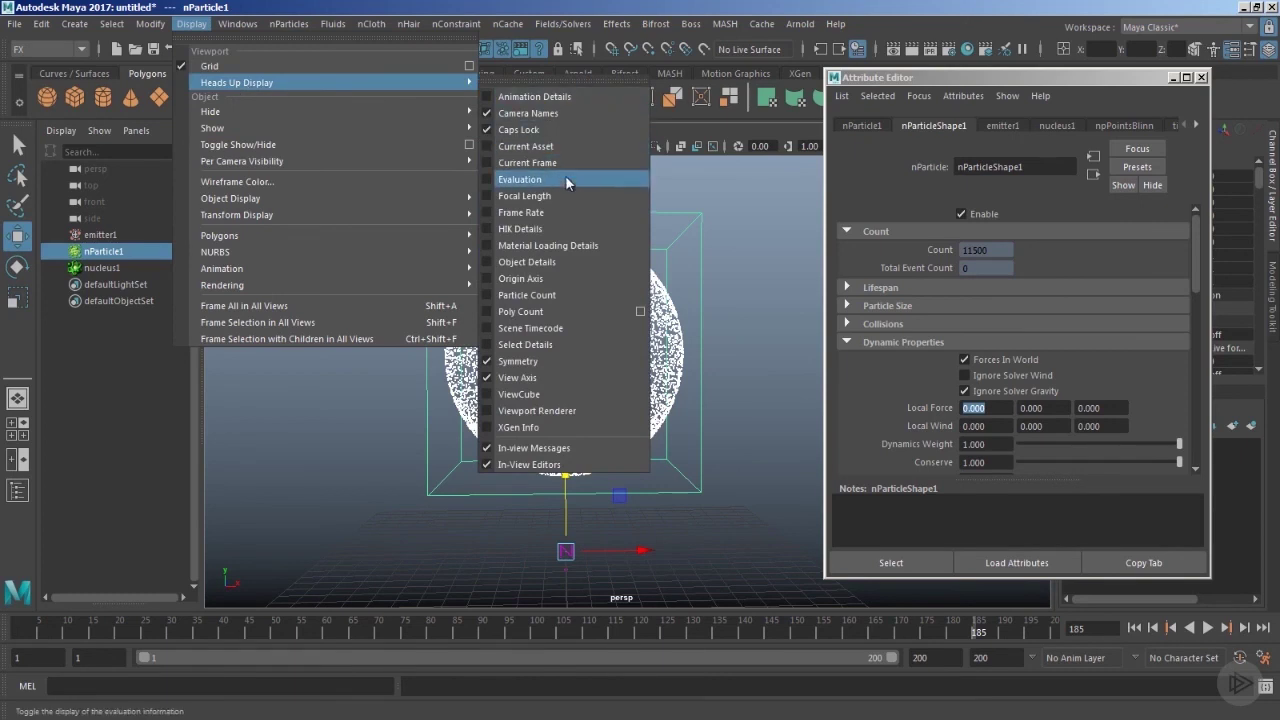
pyautogui.click(528, 296)
pyautogui.scroll(2, 467, 286)
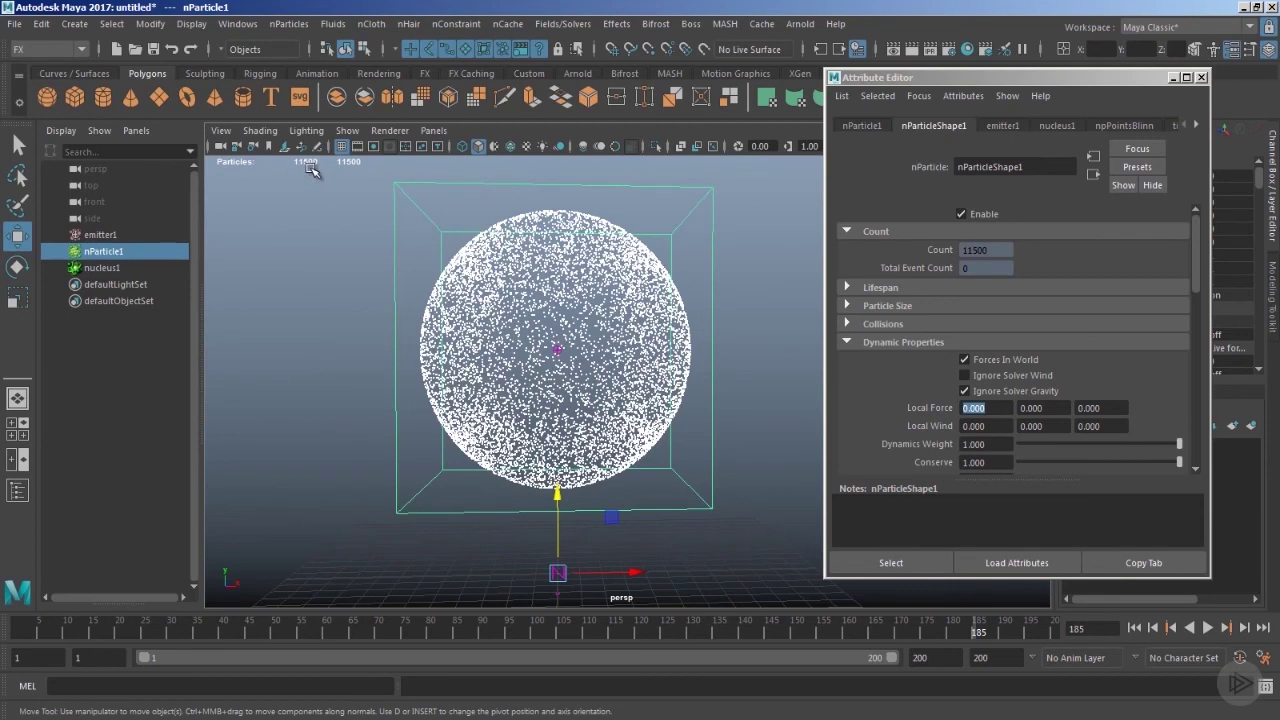
pyautogui.scroll(-2, 311, 170)
pyautogui.scroll(1, 623, 323)
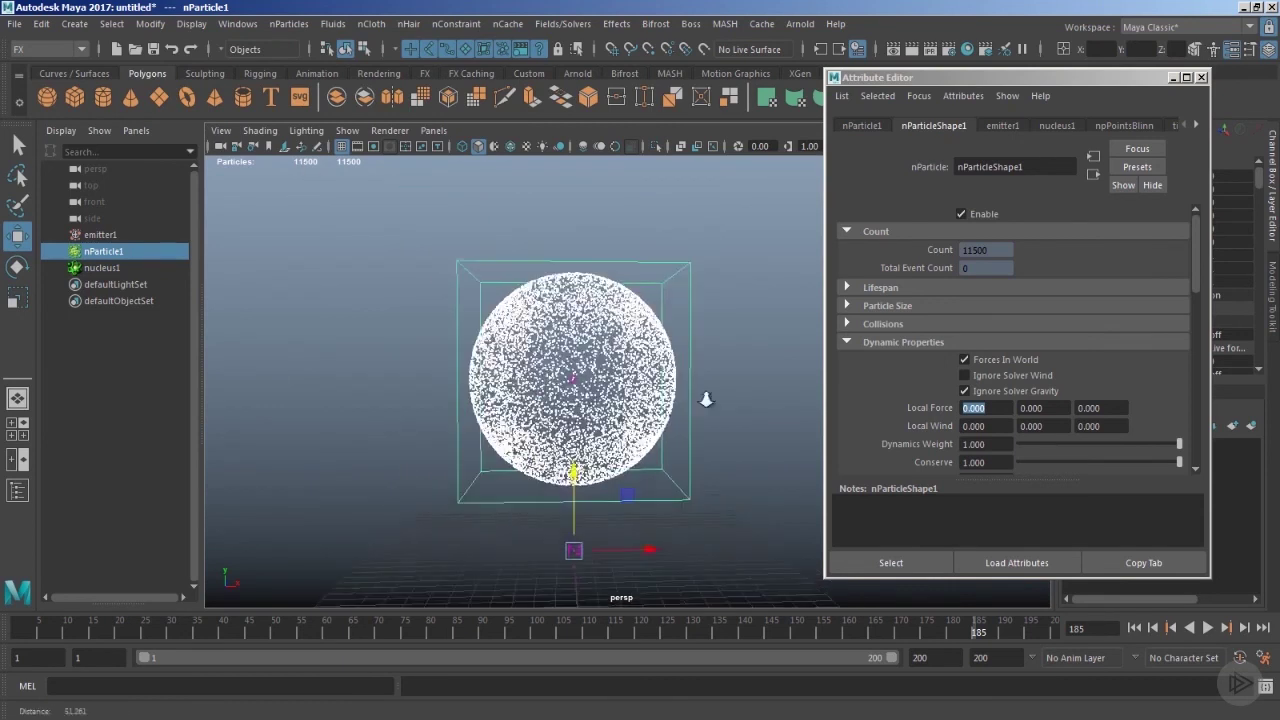
# Step: Close the Attribute Editor
pyautogui.click(1203, 79)
pyautogui.click(1203, 79)
pyautogui.scroll(3, 754, 391)
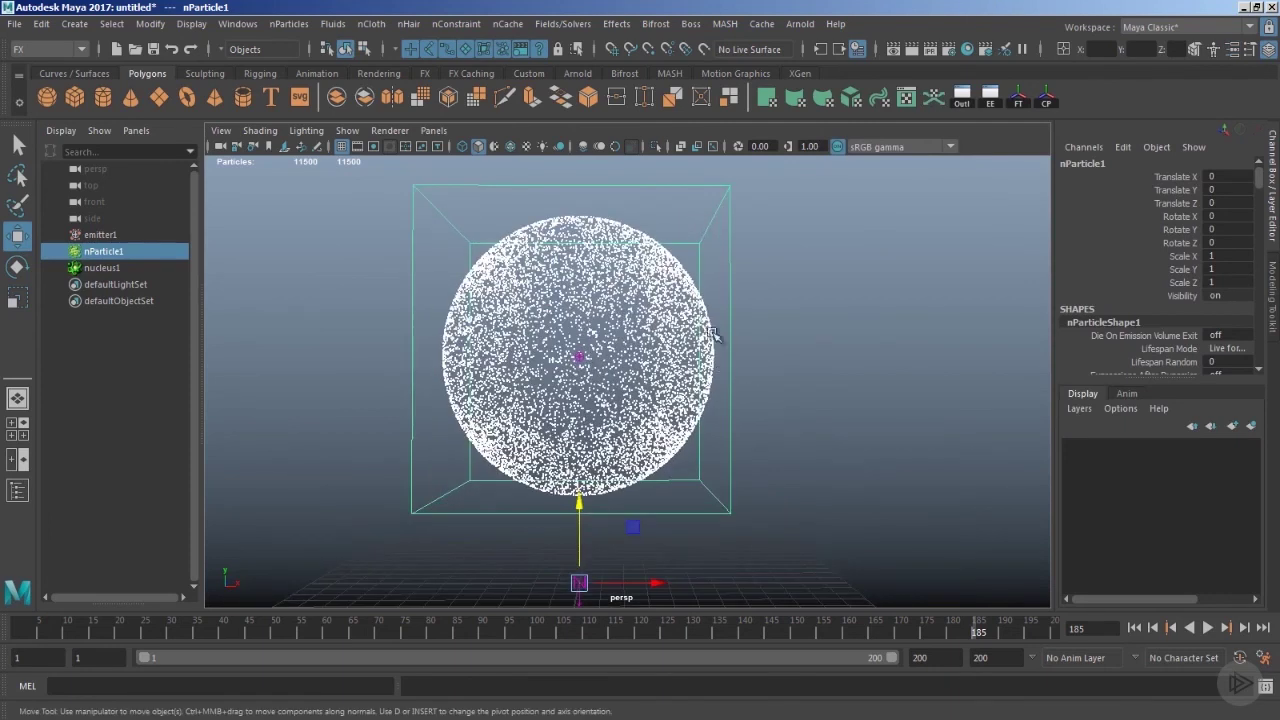
# Step: Switch emitter1's Emitter Type from Omni to Directional in its attributes
pyautogui.keyDown('alt'); pyautogui.moveTo(706, 367); pyautogui.dragTo(712, 372); pyautogui.keyUp('alt')
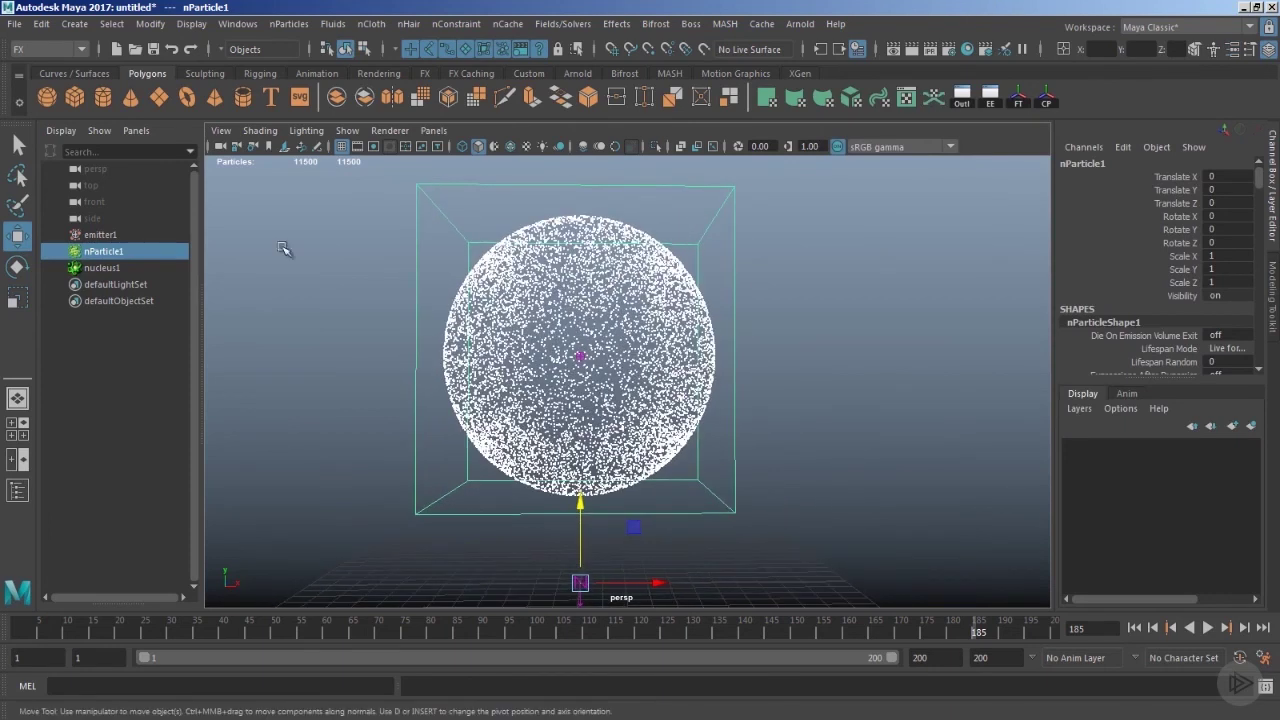
pyautogui.click(105, 236)
pyautogui.hotkey('ctrl', 'a')
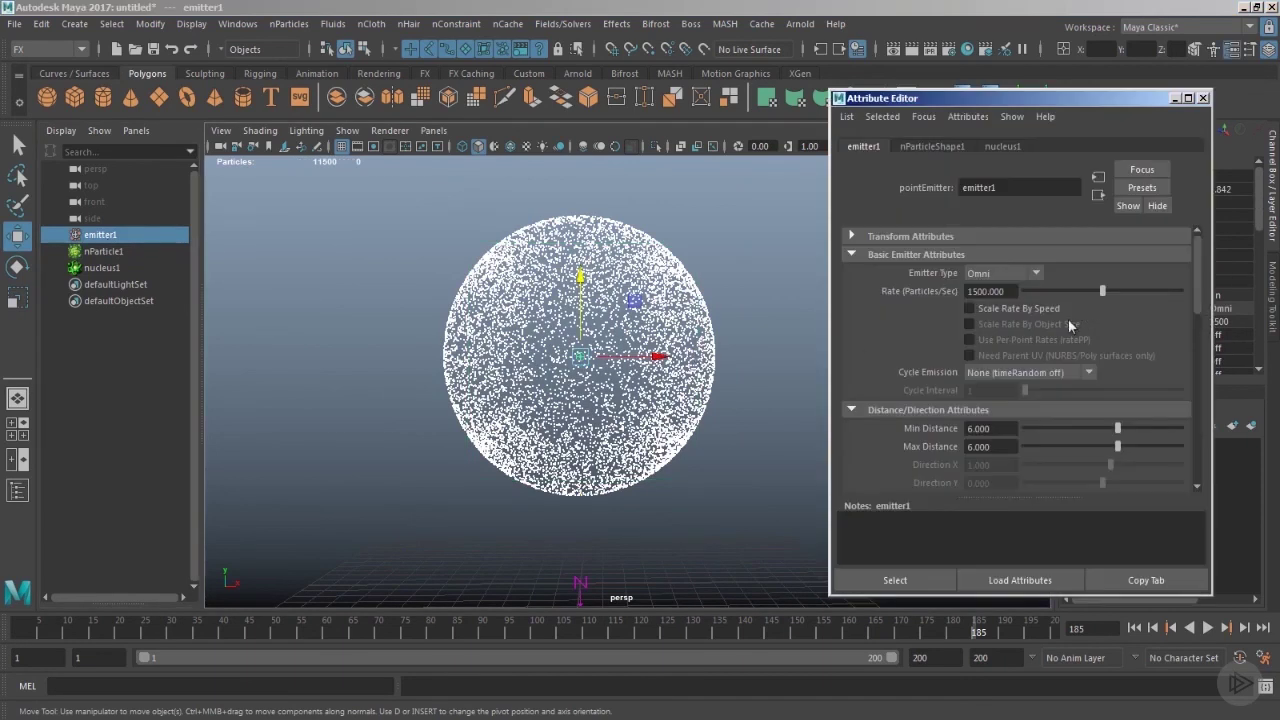
pyautogui.click(991, 276)
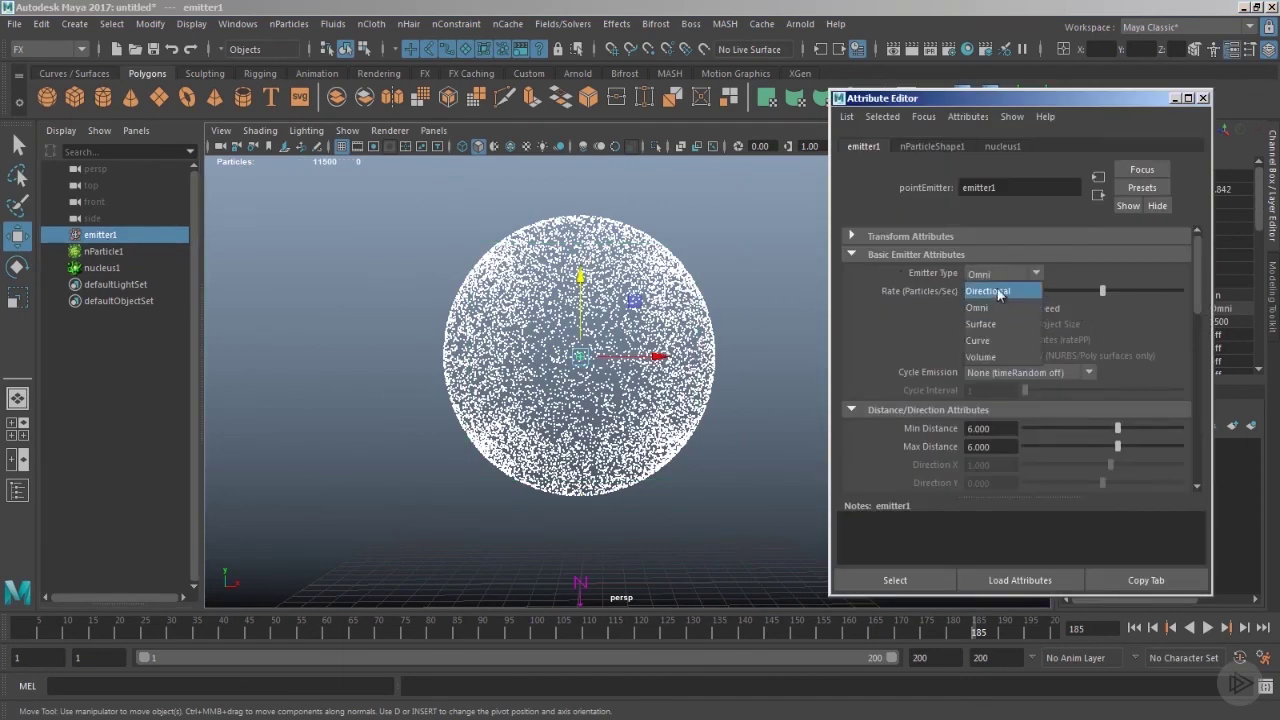
pyautogui.click(990, 291)
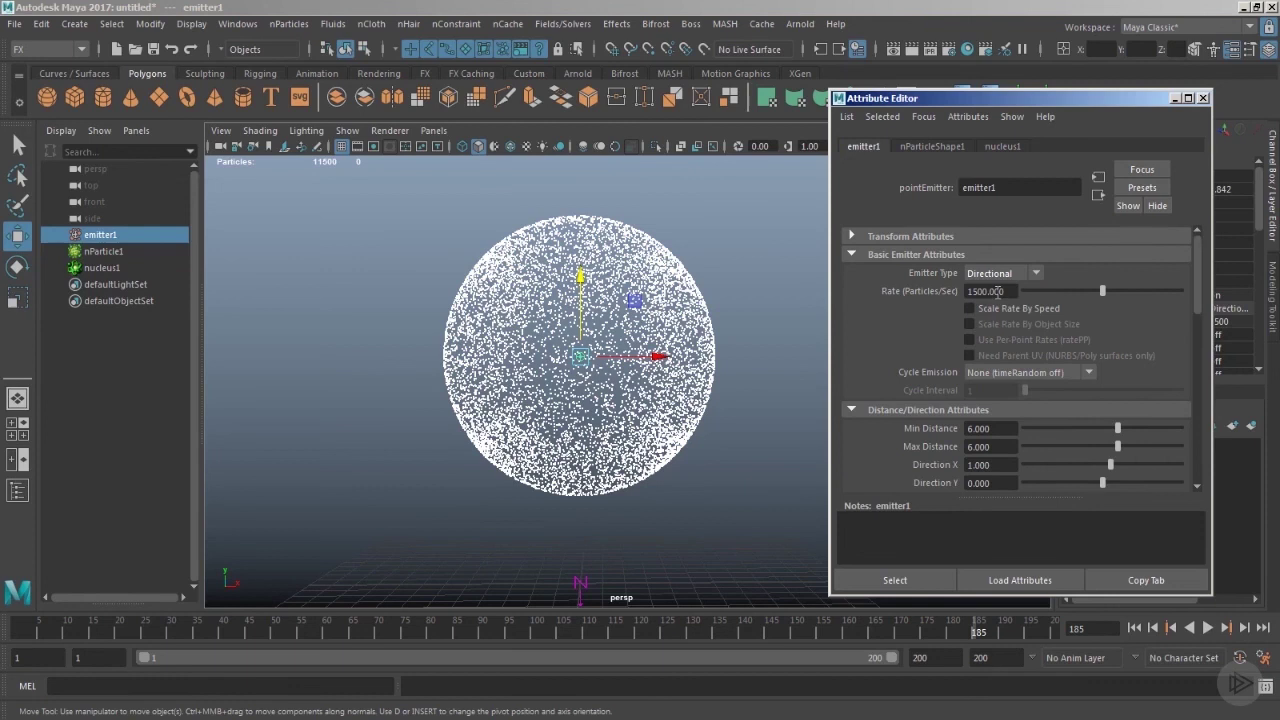